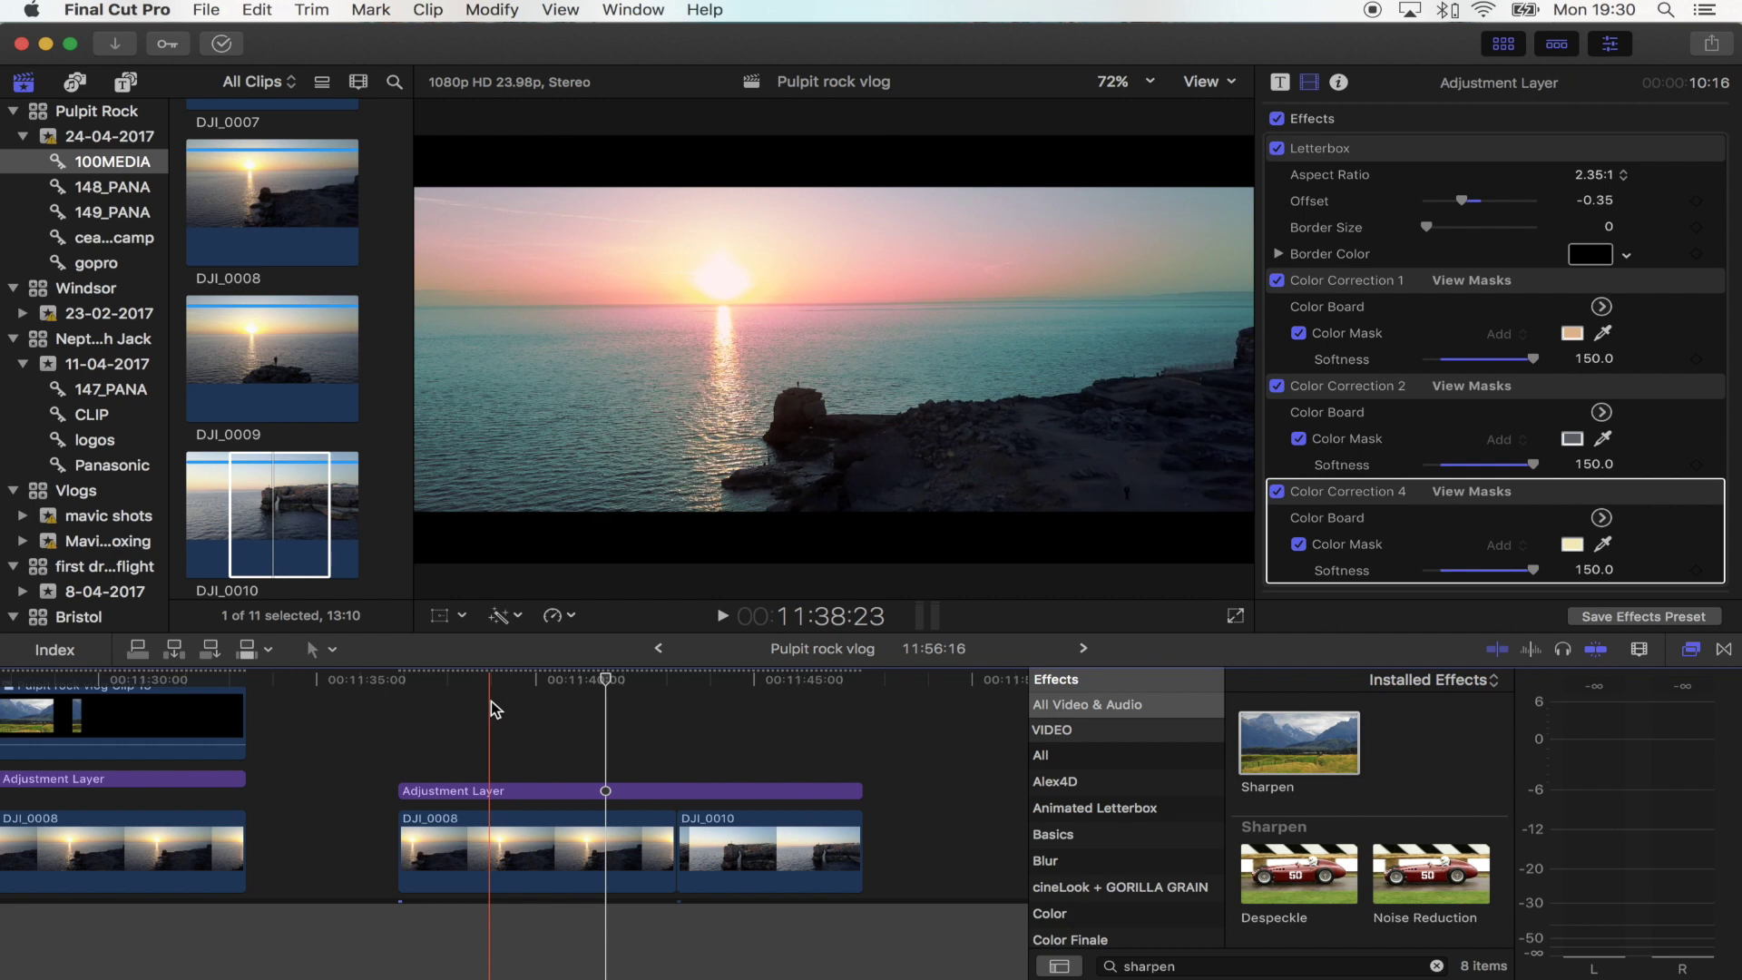
Step: Delete the graded adjustment layer and place a new Adjustment Layer over DJ_0008 and DJ_0010
{"action": "left_click", "coordinate": [465, 681]}
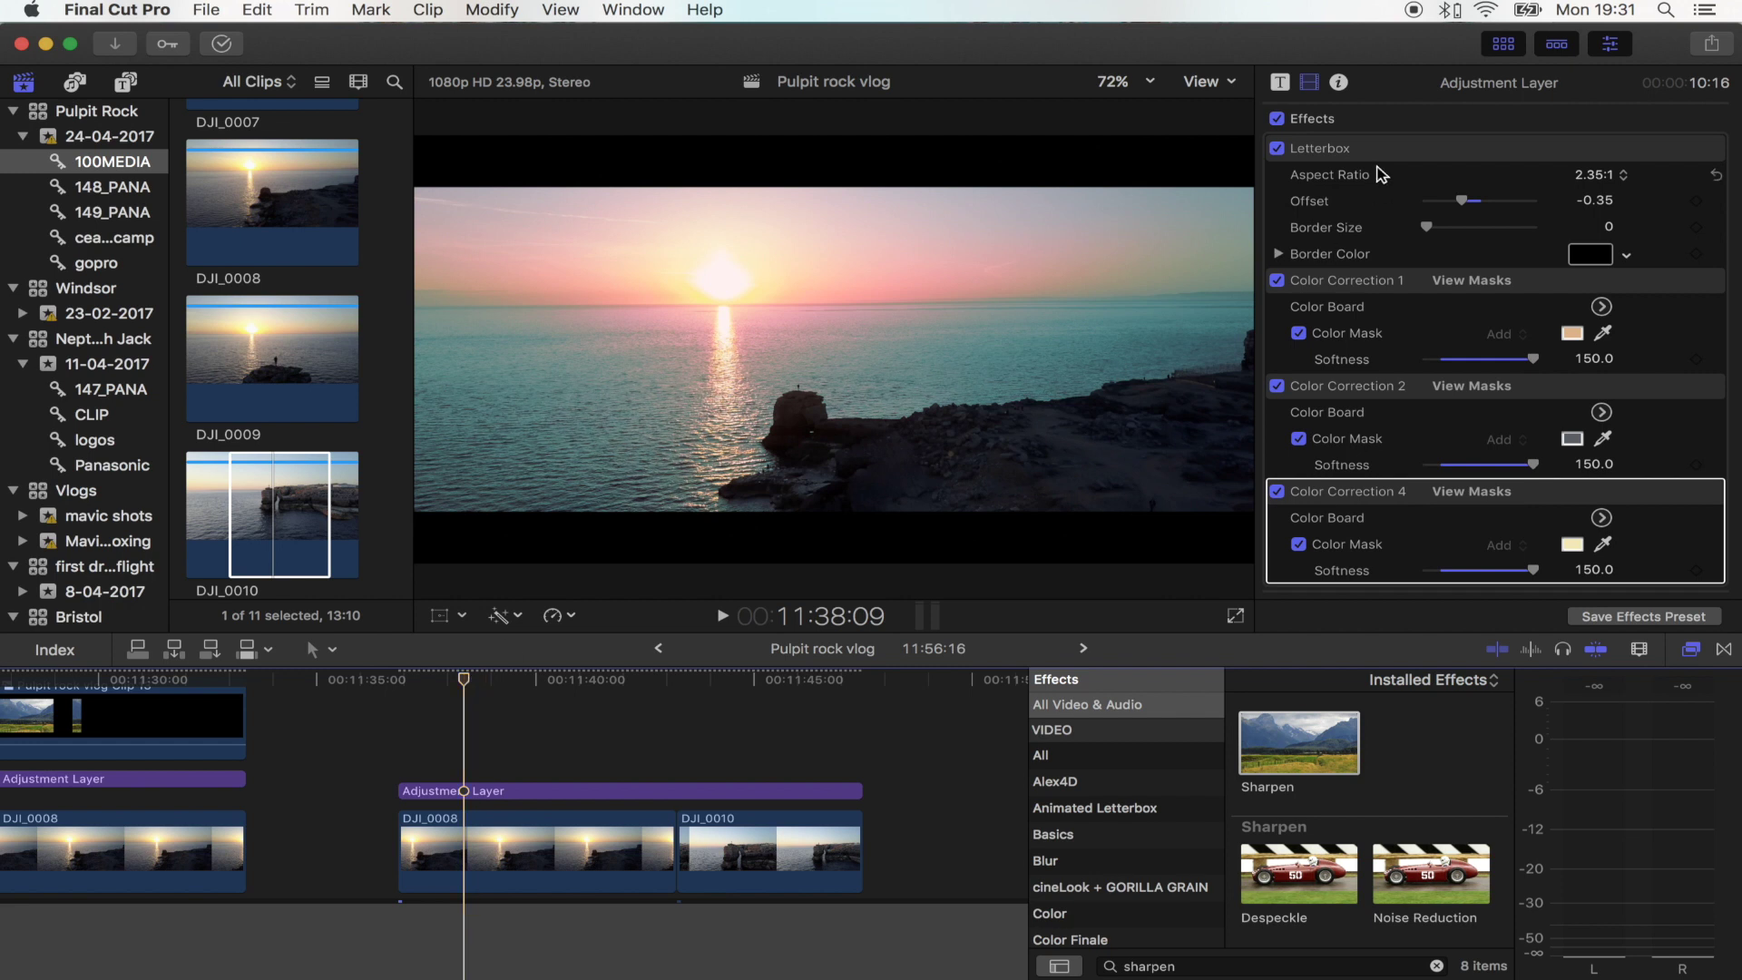
{"action": "key", "text": "Delete"}
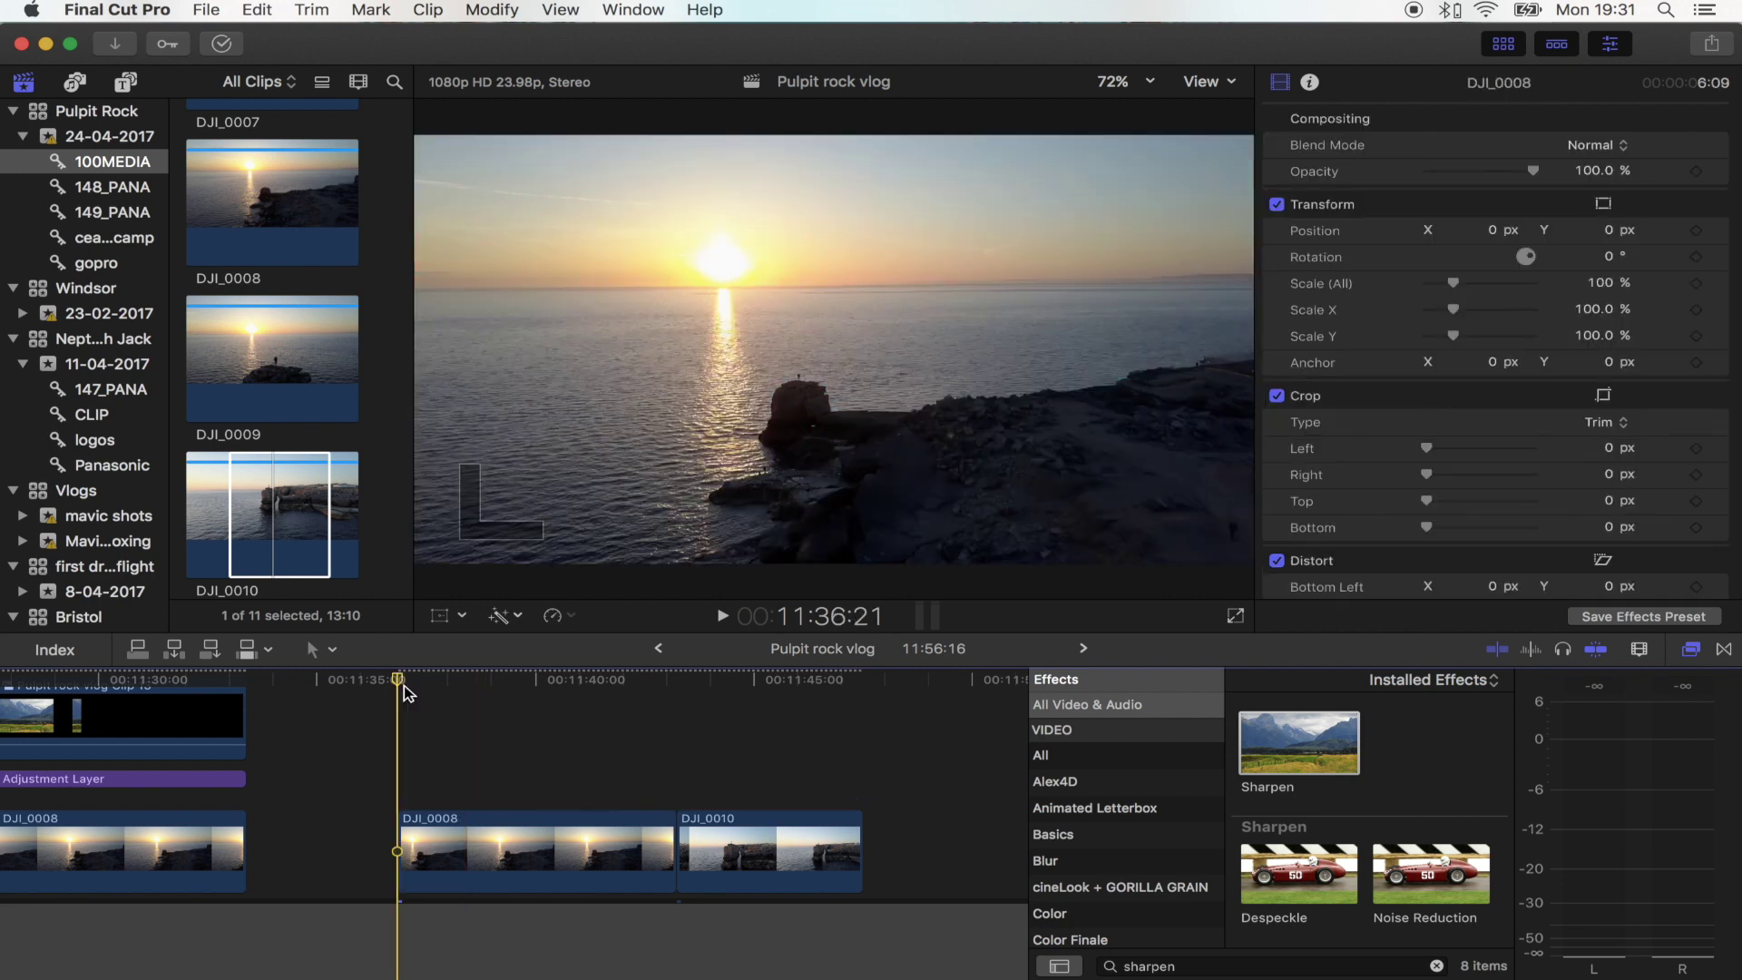
{"action": "left_click", "coordinate": [127, 83]}
{"action": "left_click_drag", "start_coordinate": [236, 195], "coordinate": [417, 780]}
{"action": "left_click", "coordinate": [525, 679]}
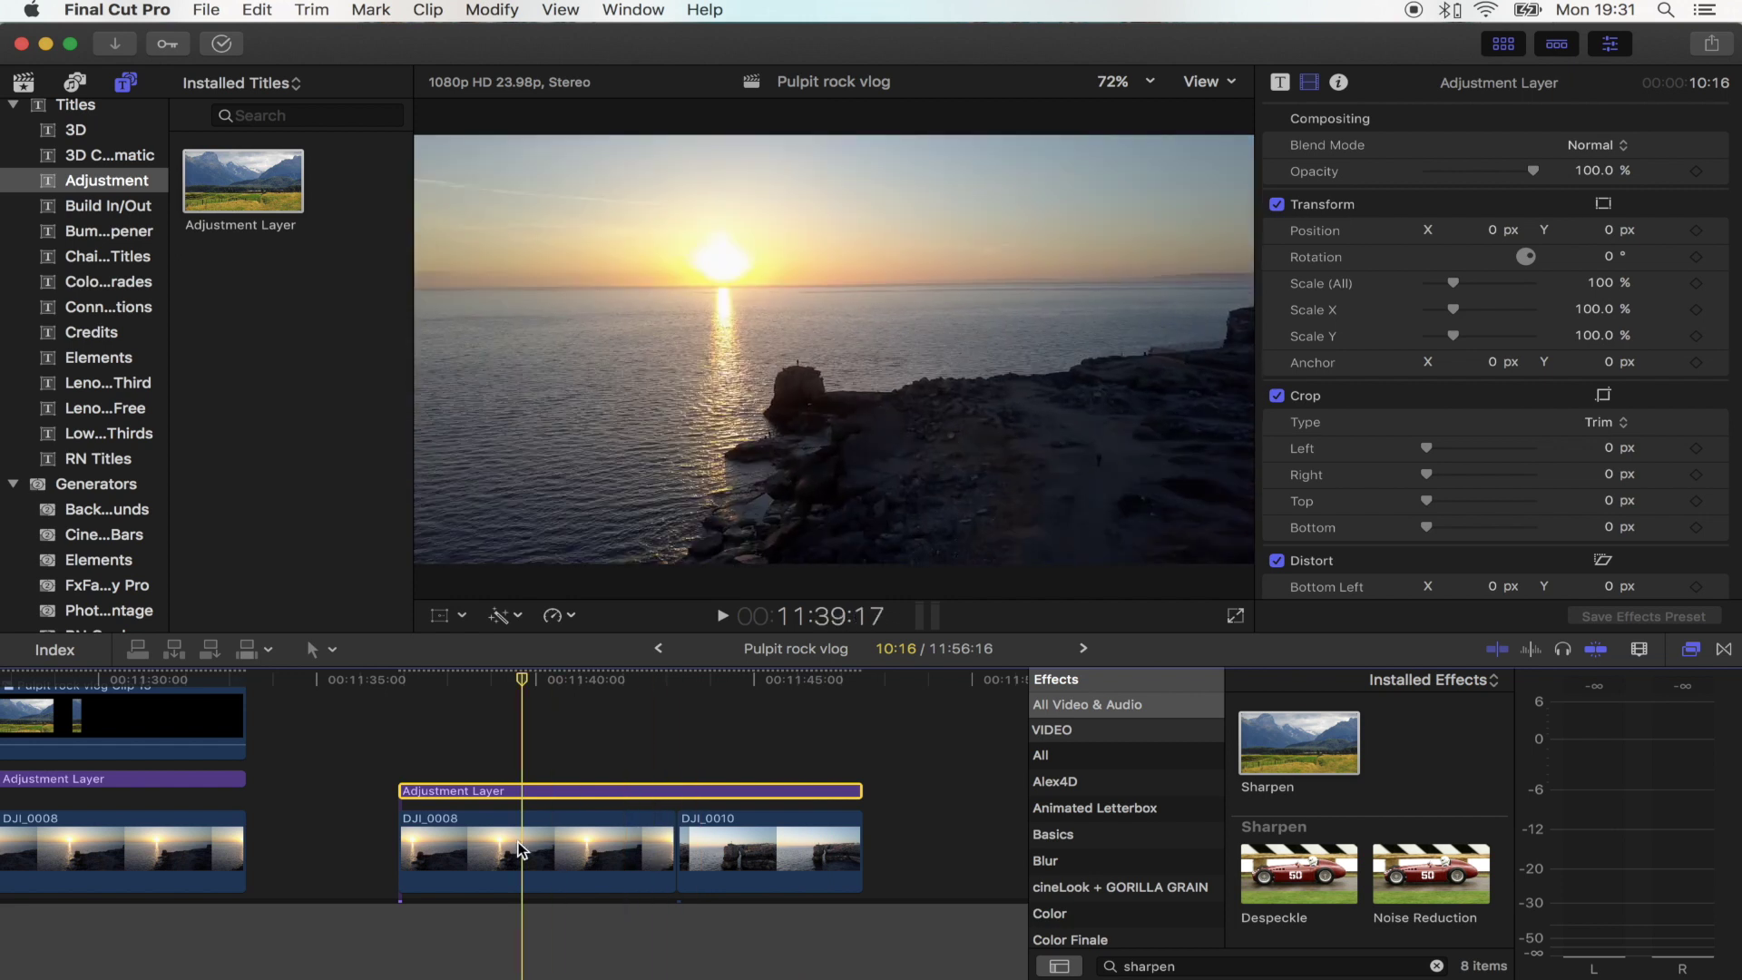
{"action": "left_click", "coordinate": [471, 792]}
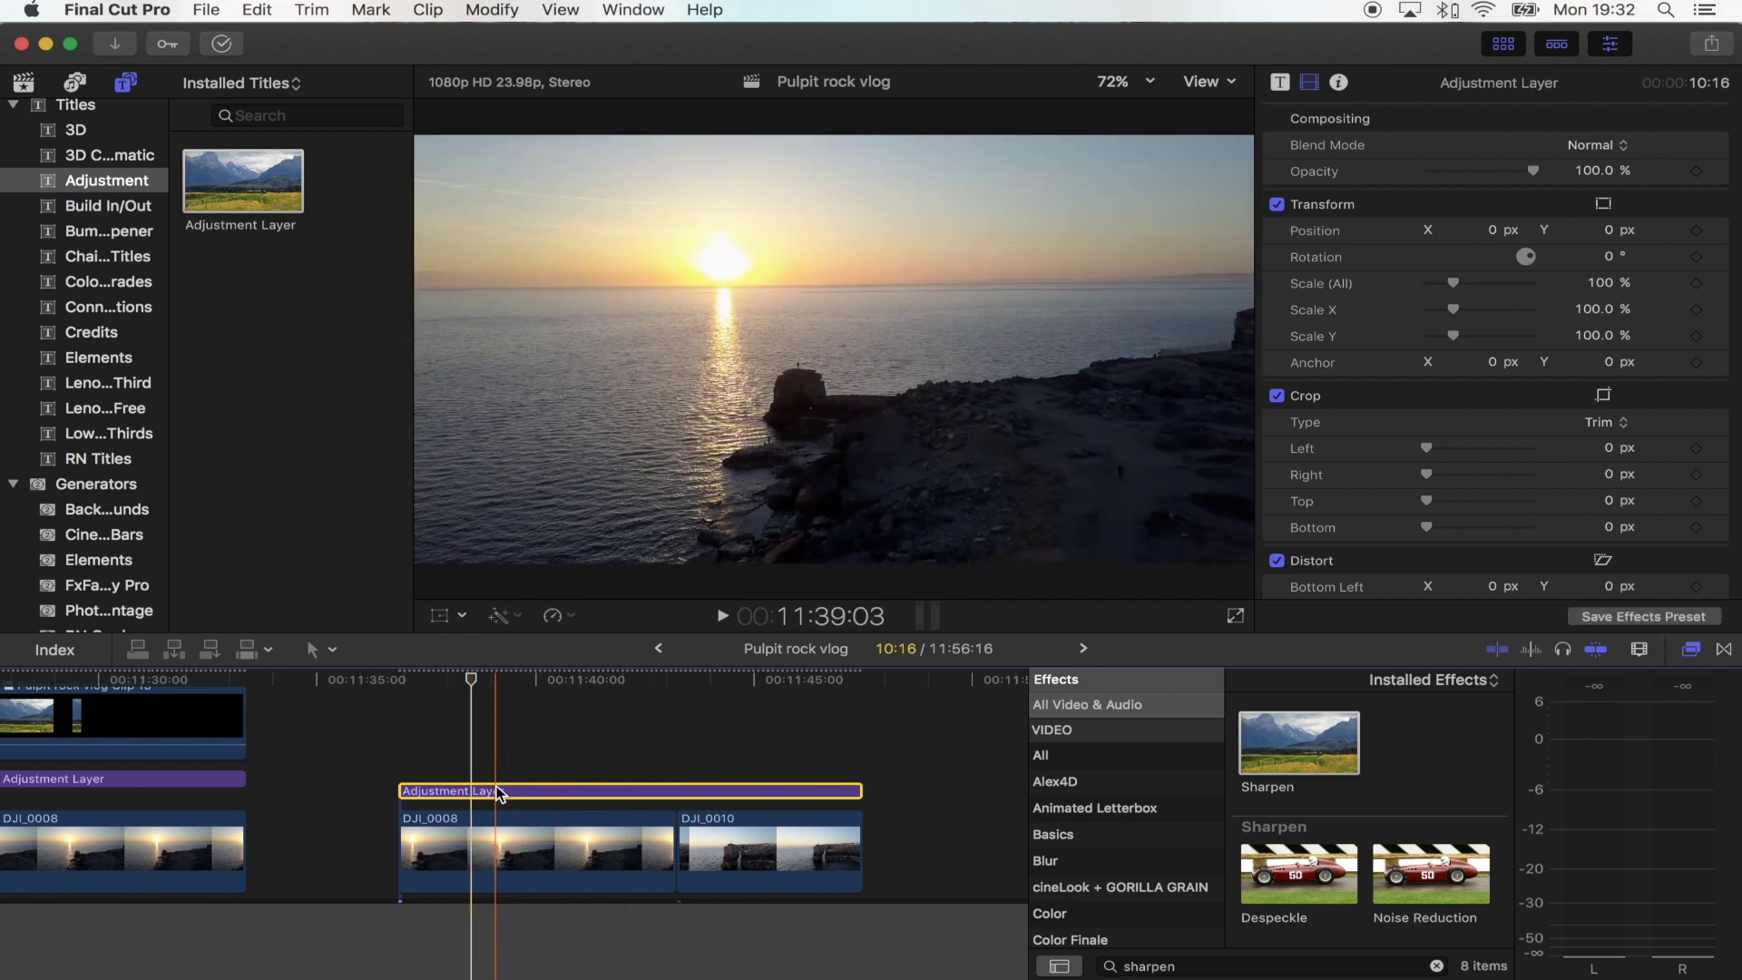
Step: Shift the adjustment layer's global colour to magenta at 314° and 44%
{"action": "key", "text": "super+6"}
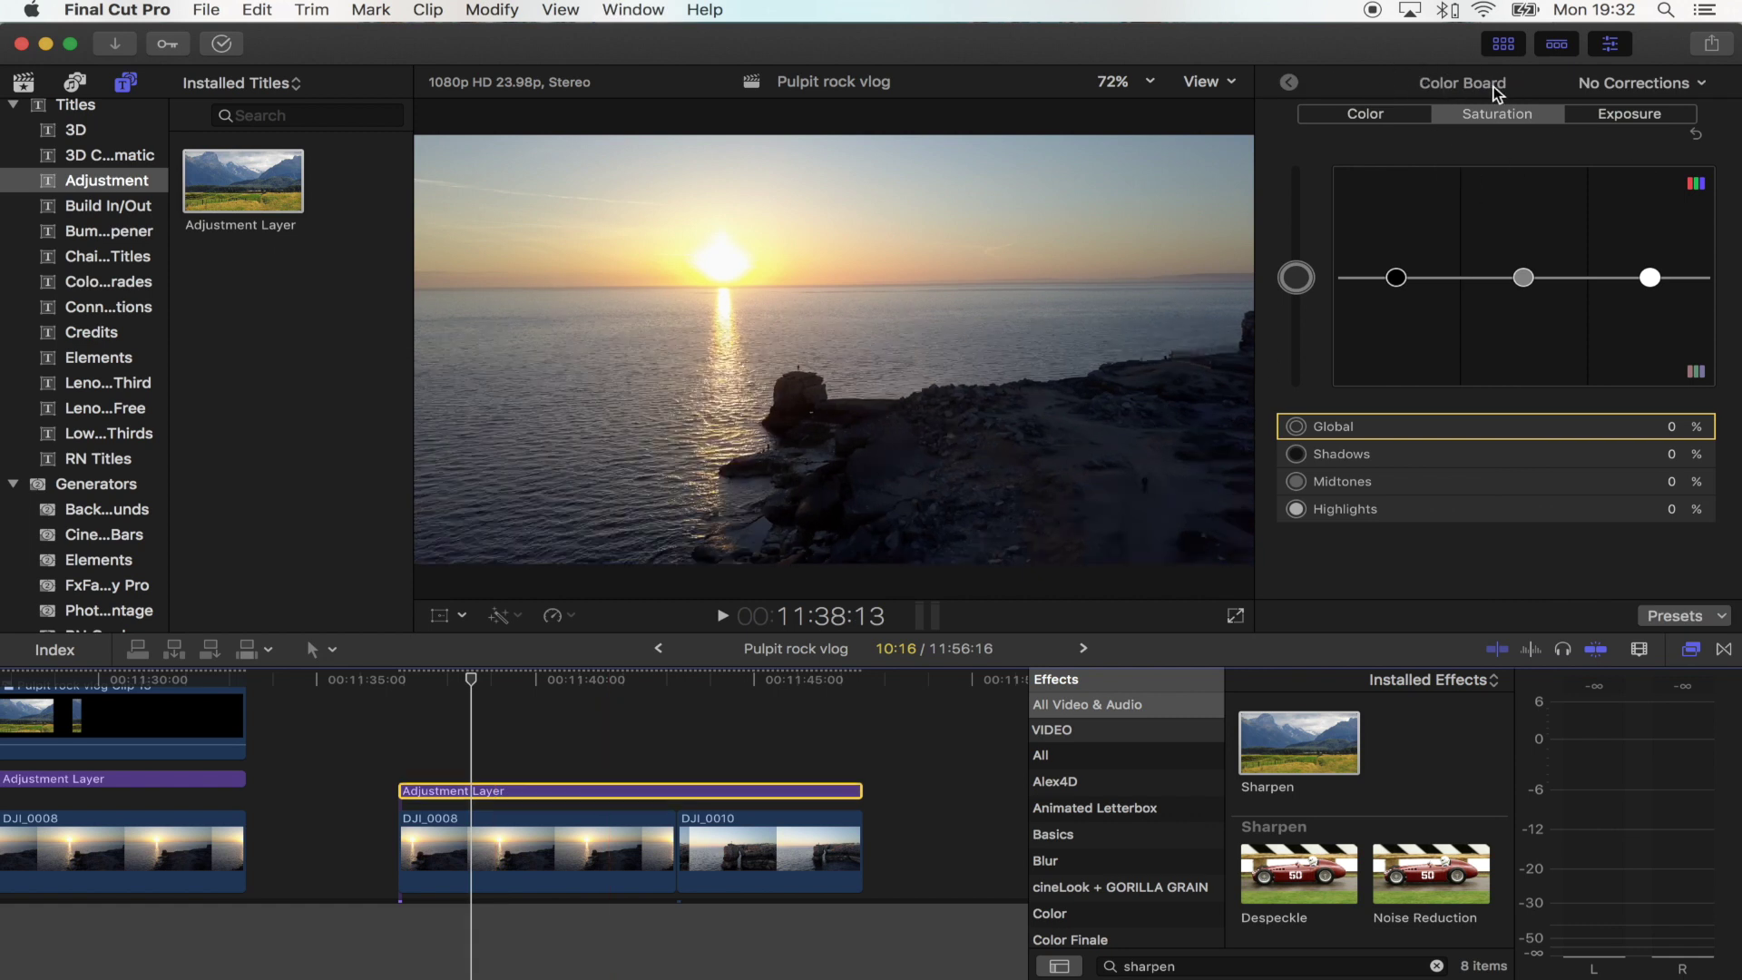
{"action": "key", "text": "ctrl+super+c"}
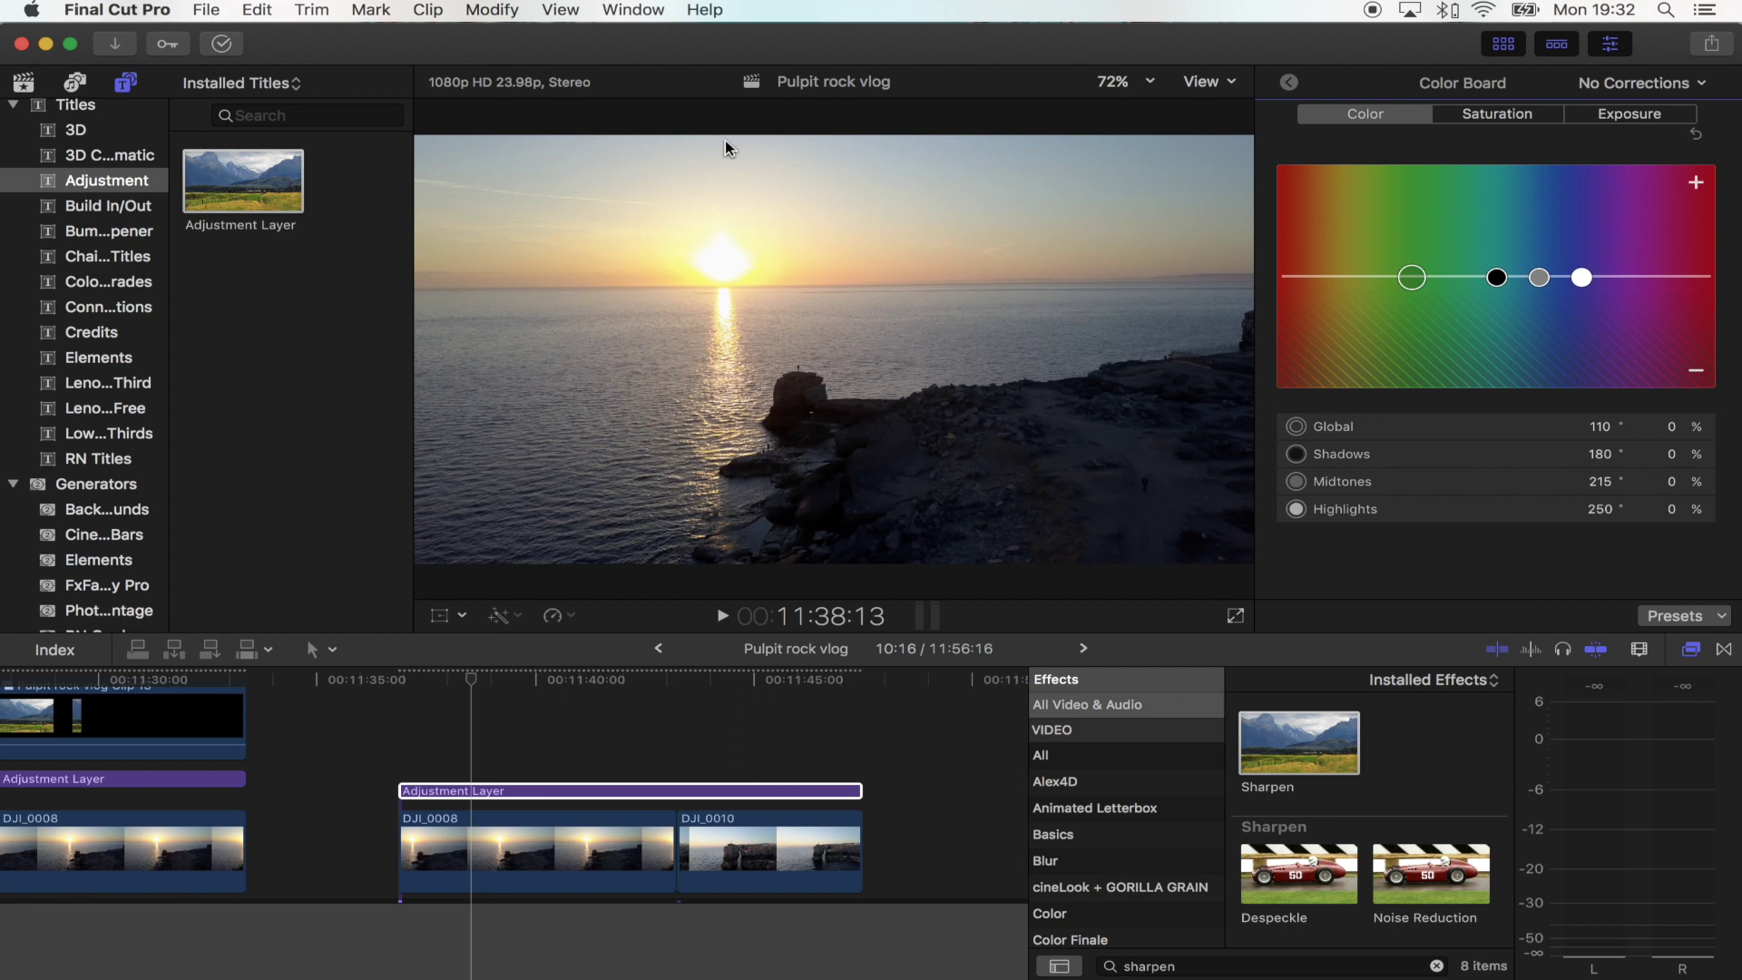
{"action": "left_click_drag", "start_coordinate": [1420, 289], "coordinate": [1660, 241]}
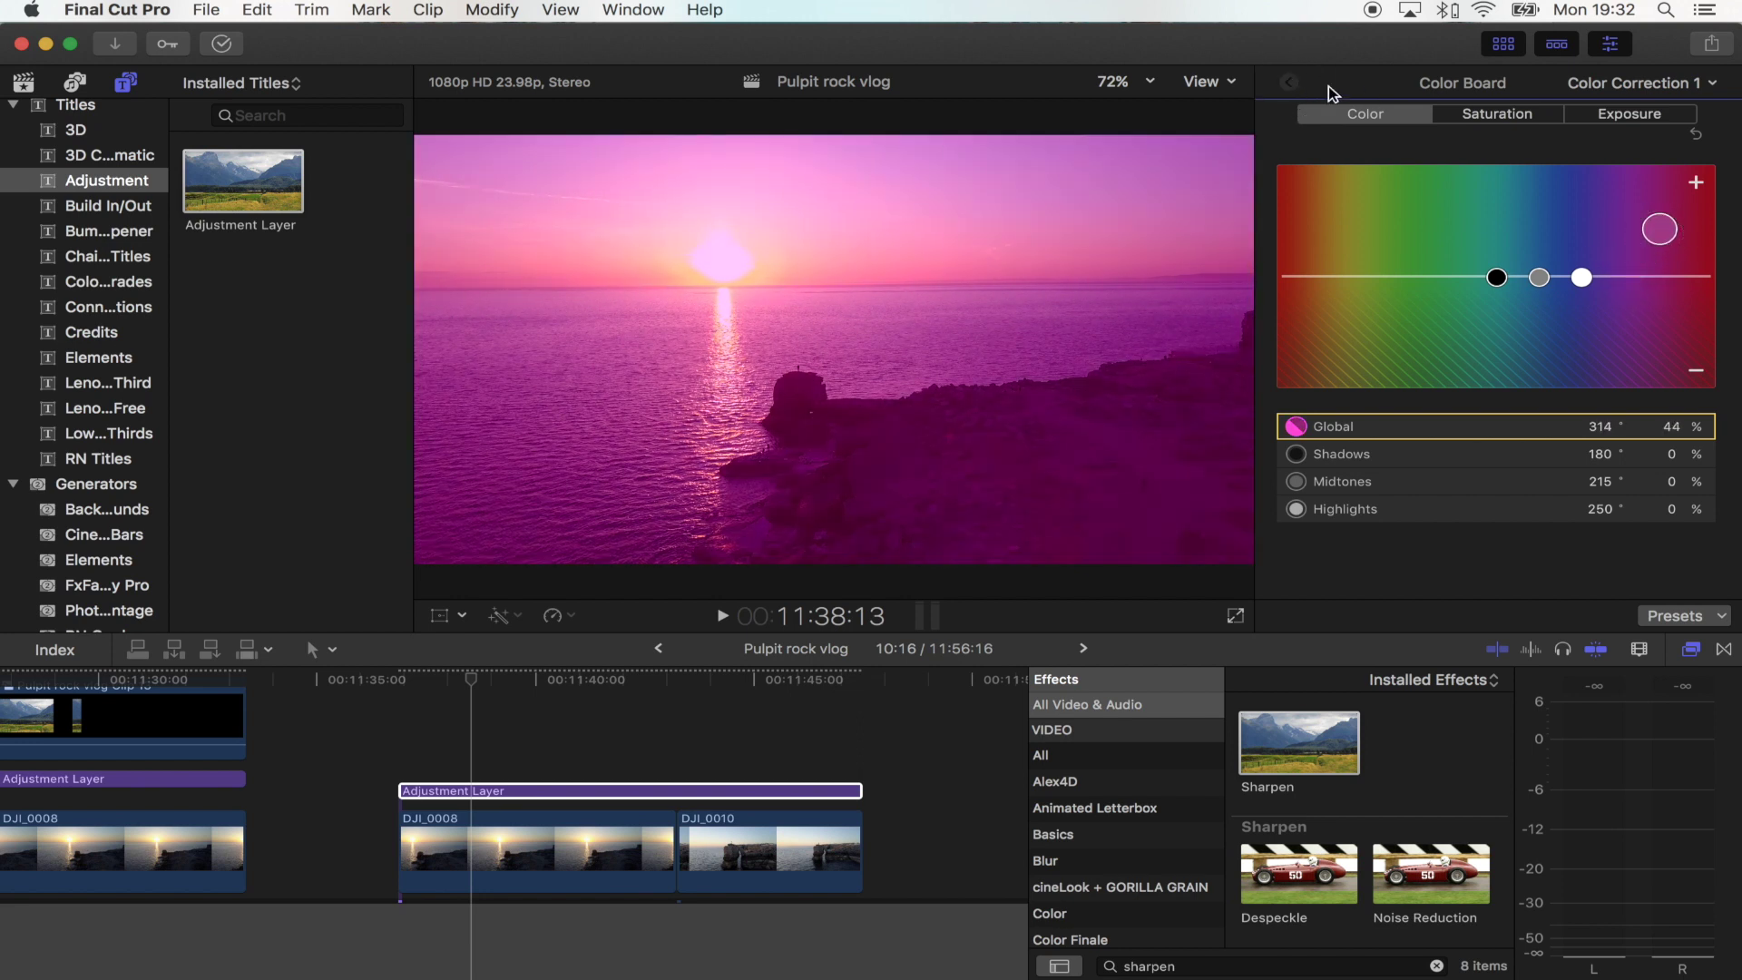
{"action": "left_click", "coordinate": [1289, 82]}
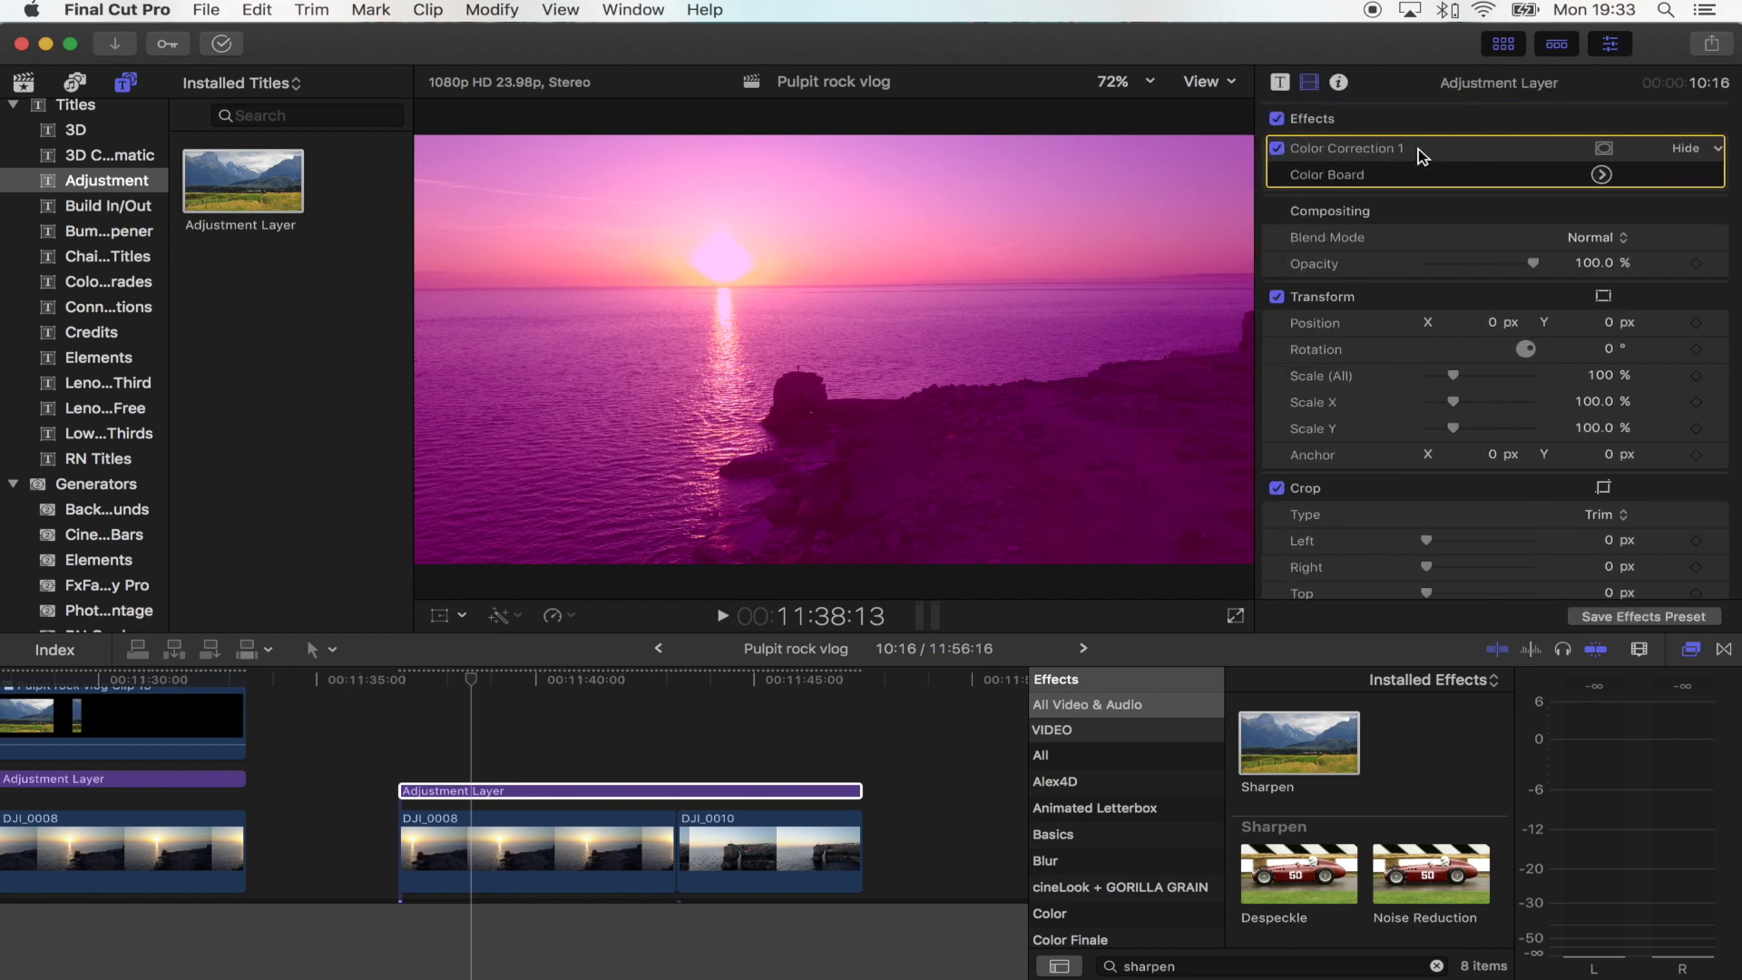
Step: Add a Color Mask to Color Correction 1, sampling the sunset sky around the sun
{"action": "left_click", "coordinate": [1605, 149]}
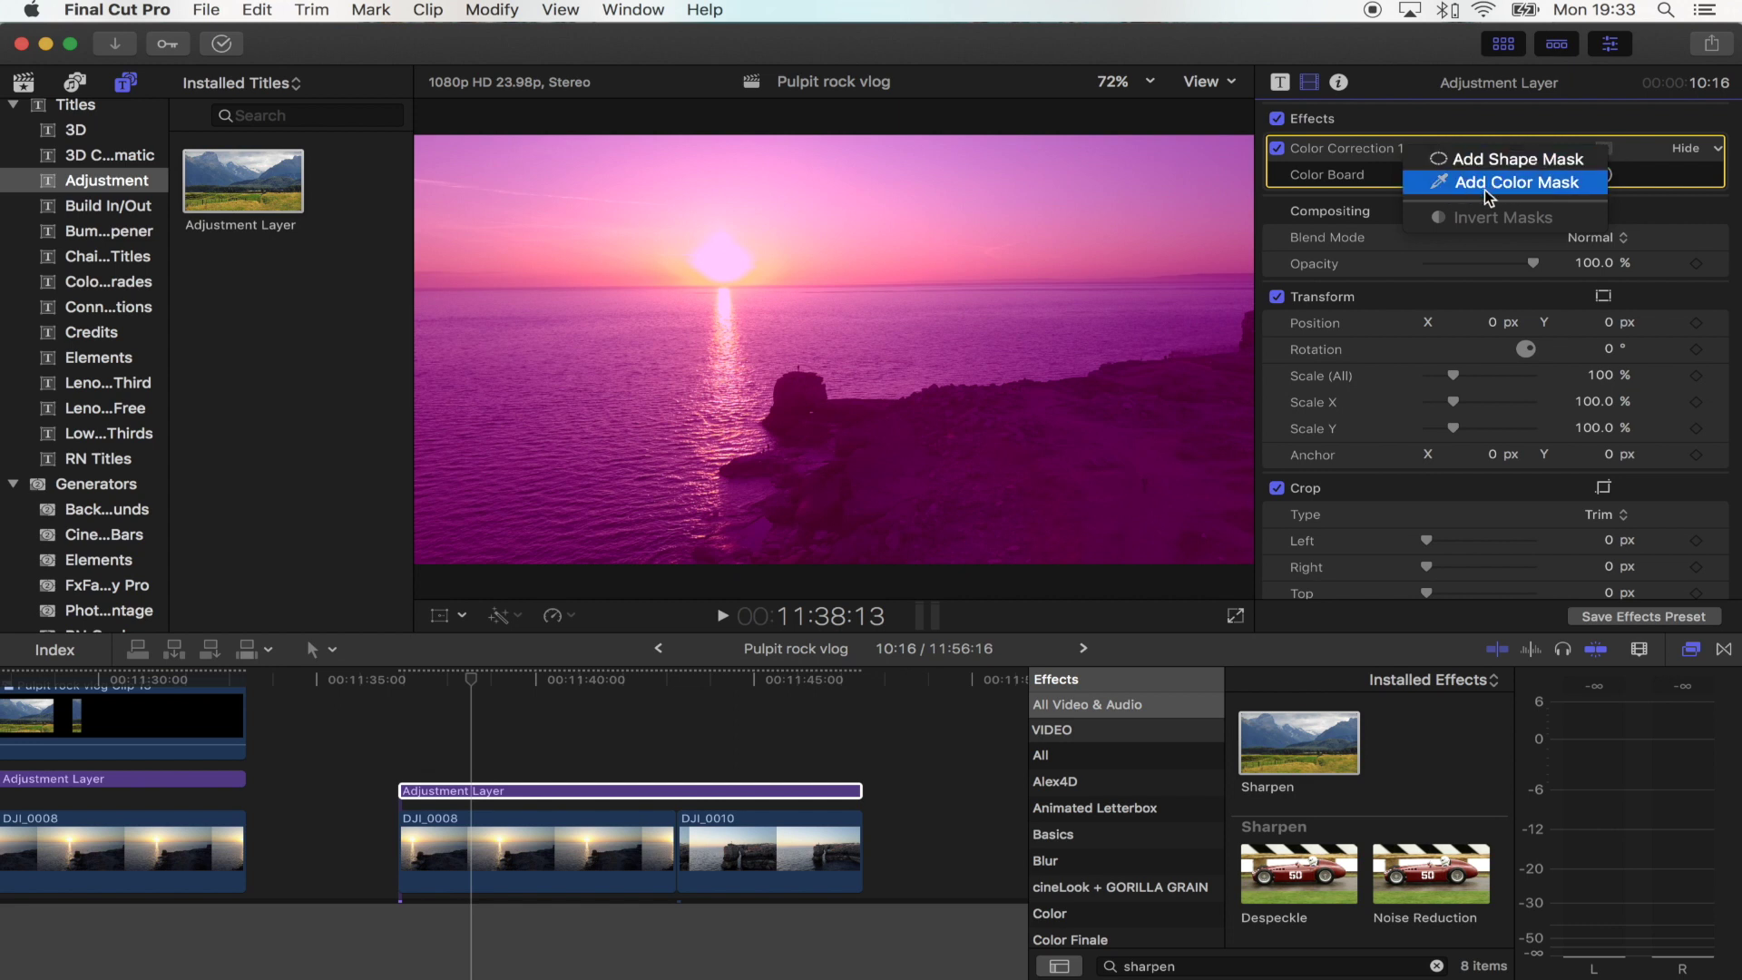
{"action": "left_click", "coordinate": [1532, 182]}
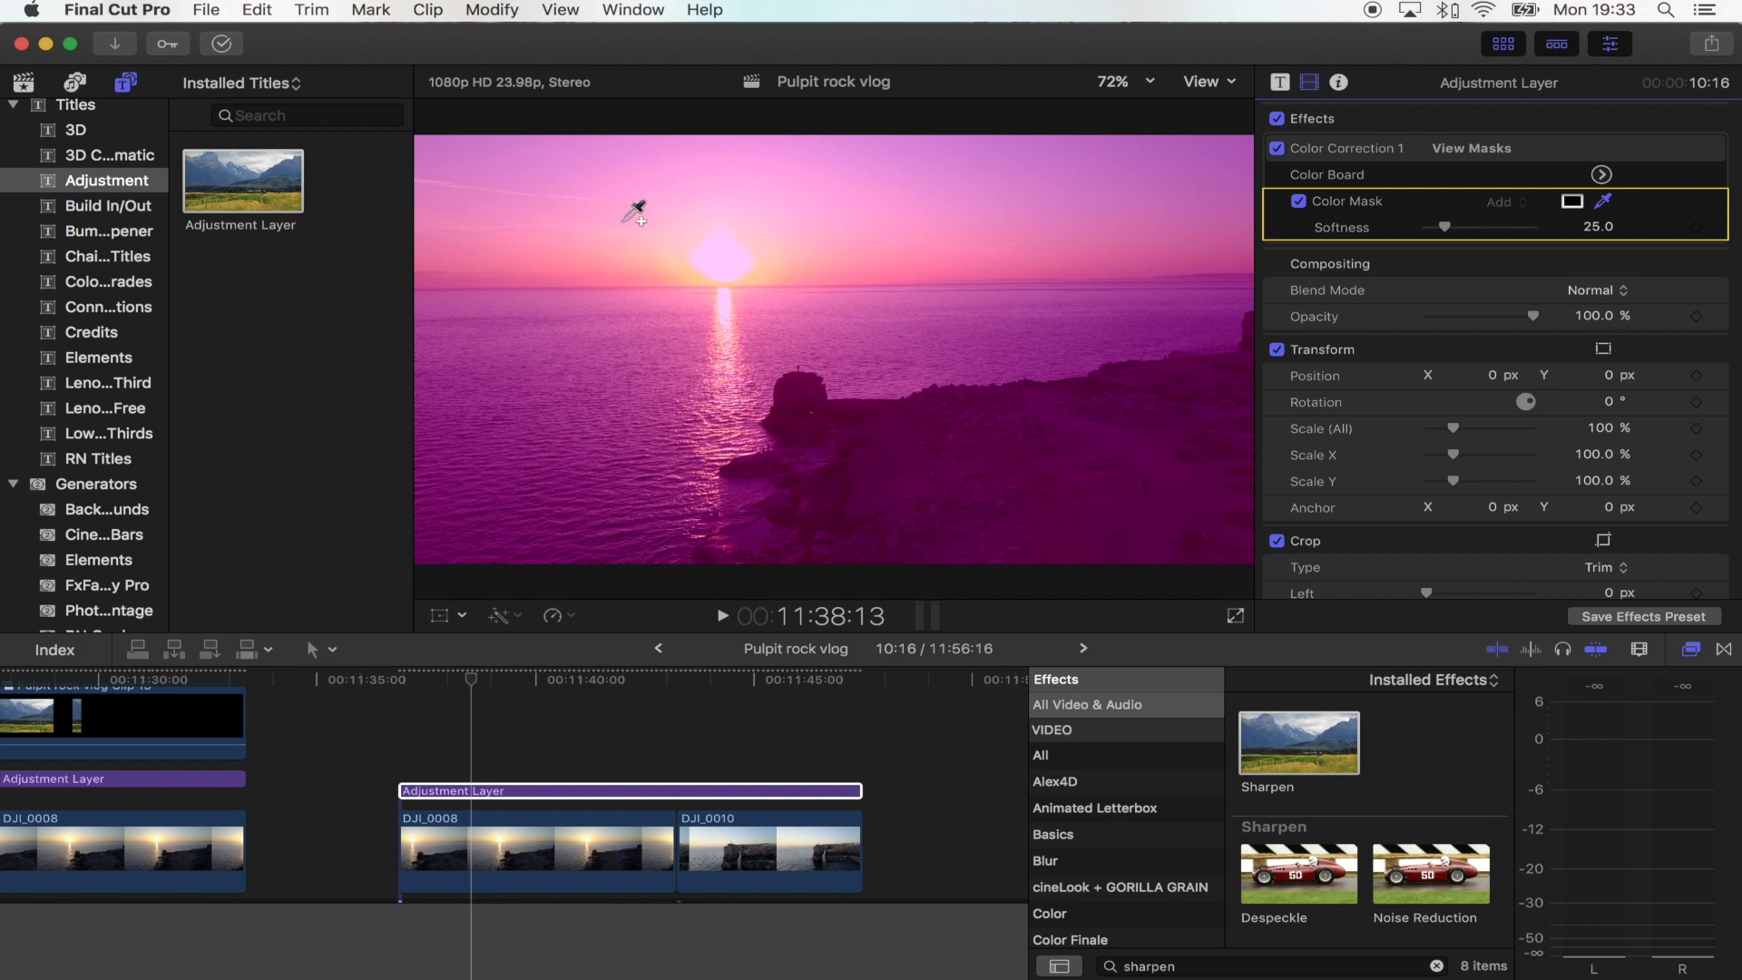
{"action": "mouse_move", "coordinate": [622, 221]}
{"action": "left_mouse_down"}
{"action": "mouse_move", "coordinate": [617, 287]}
{"action": "mouse_move", "coordinate": [612, 265]}
{"action": "left_mouse_up"}
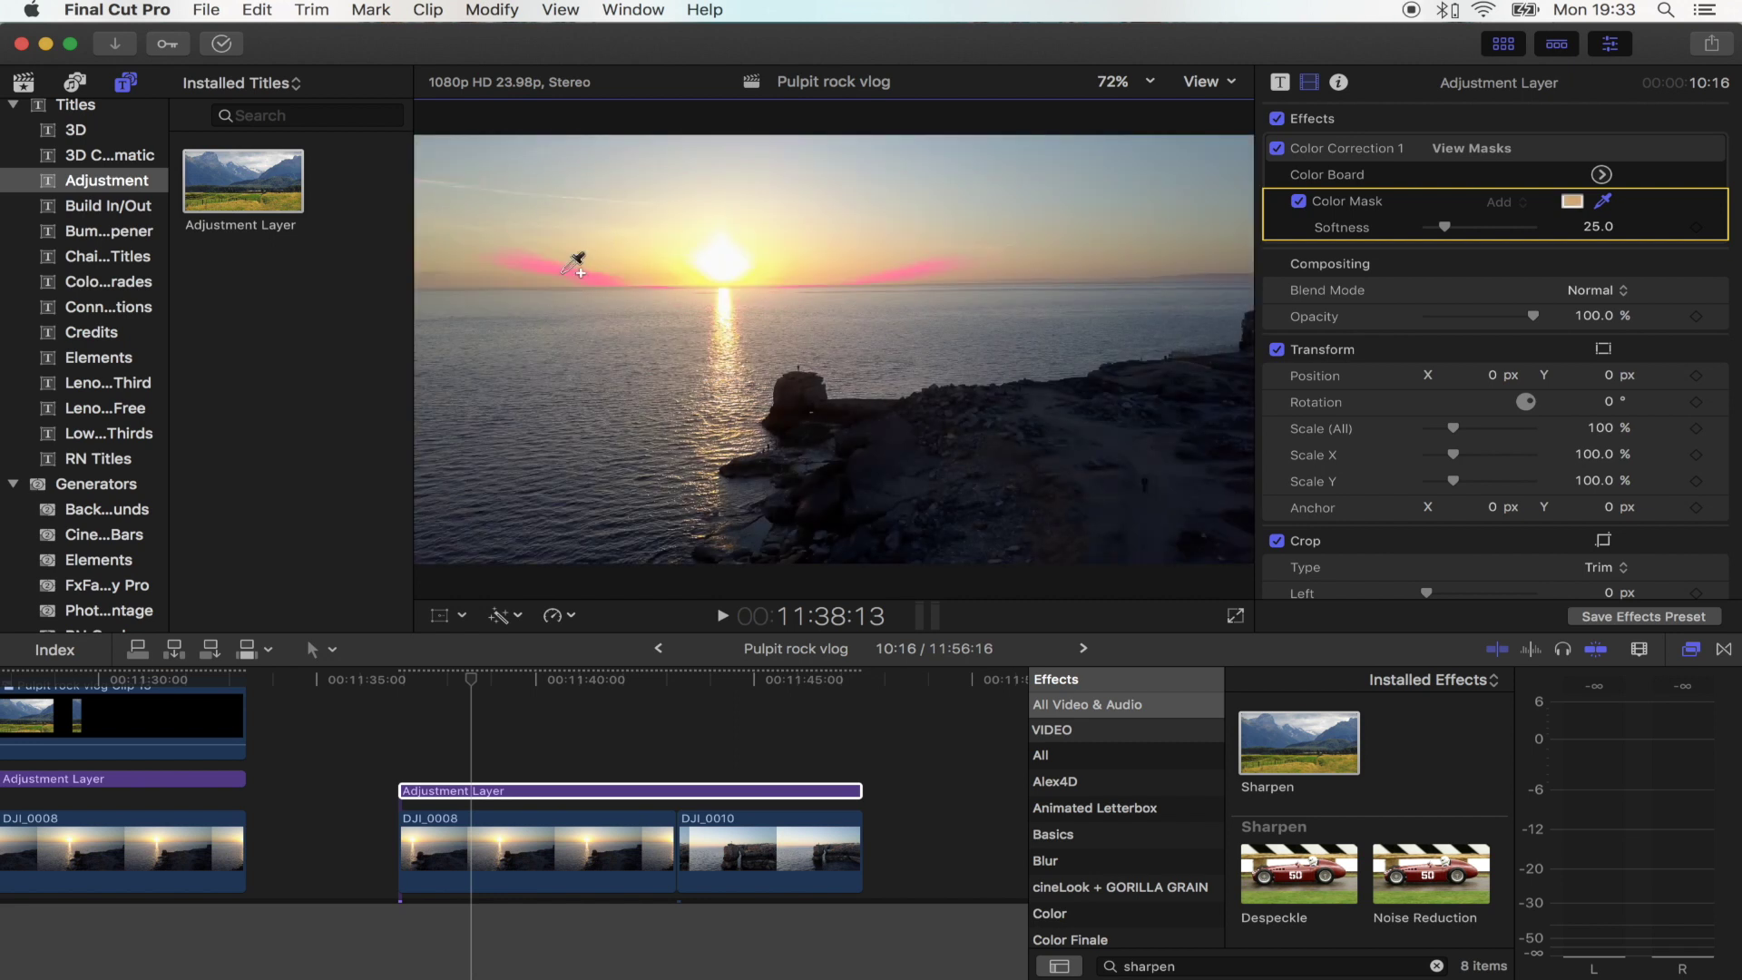
{"action": "left_click", "coordinate": [606, 229]}
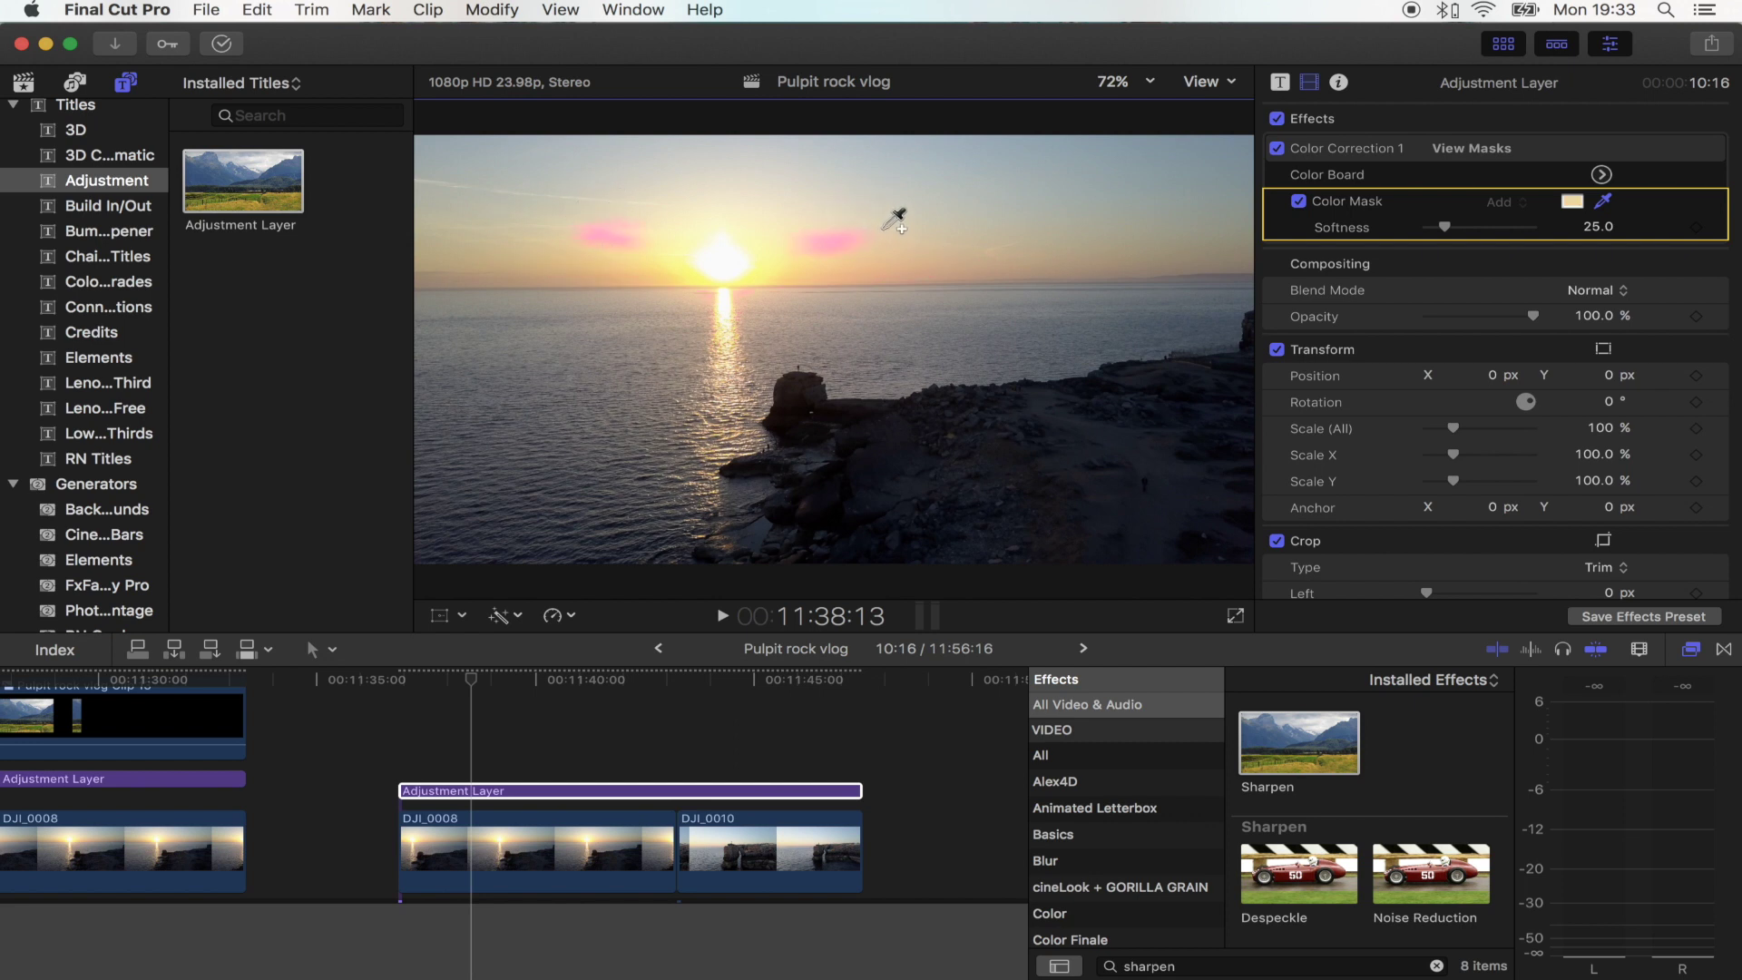
{"action": "left_click_drag", "start_coordinate": [892, 233], "coordinate": [893, 294]}
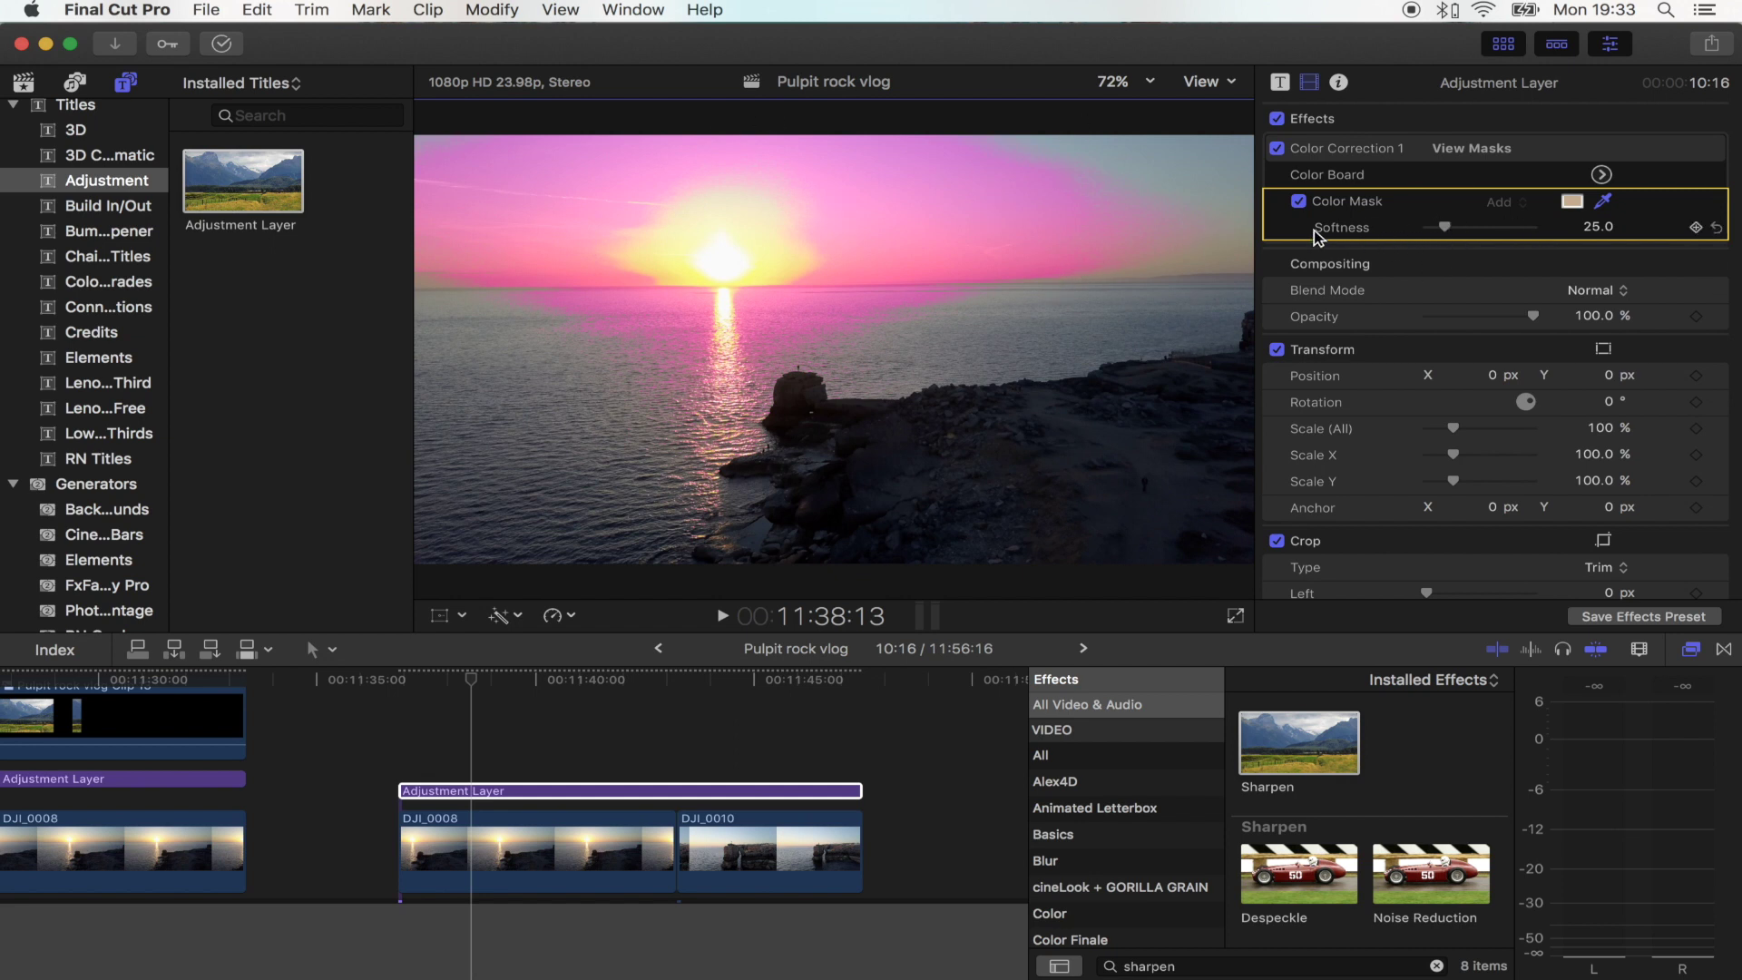
Step: Soften the sky mask to 150 and reduce the pink tint to 311° at 17%
{"action": "left_click_drag", "start_coordinate": [1444, 229], "coordinate": [1637, 227]}
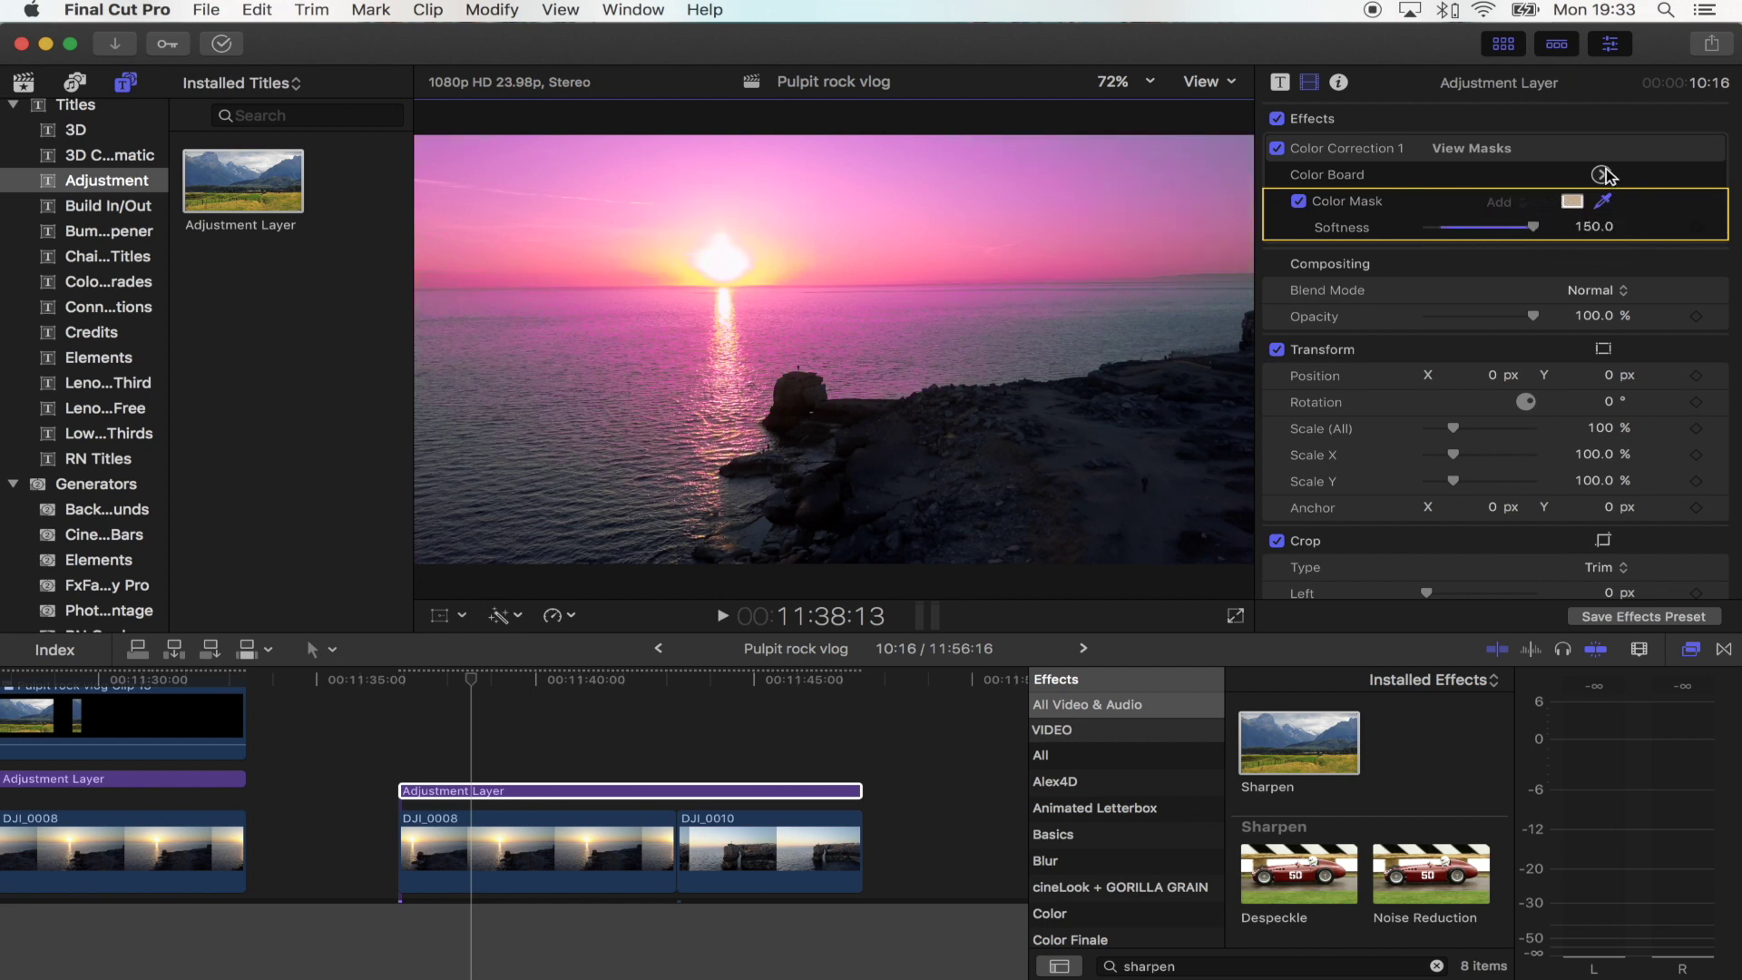
{"action": "left_click", "coordinate": [1603, 174]}
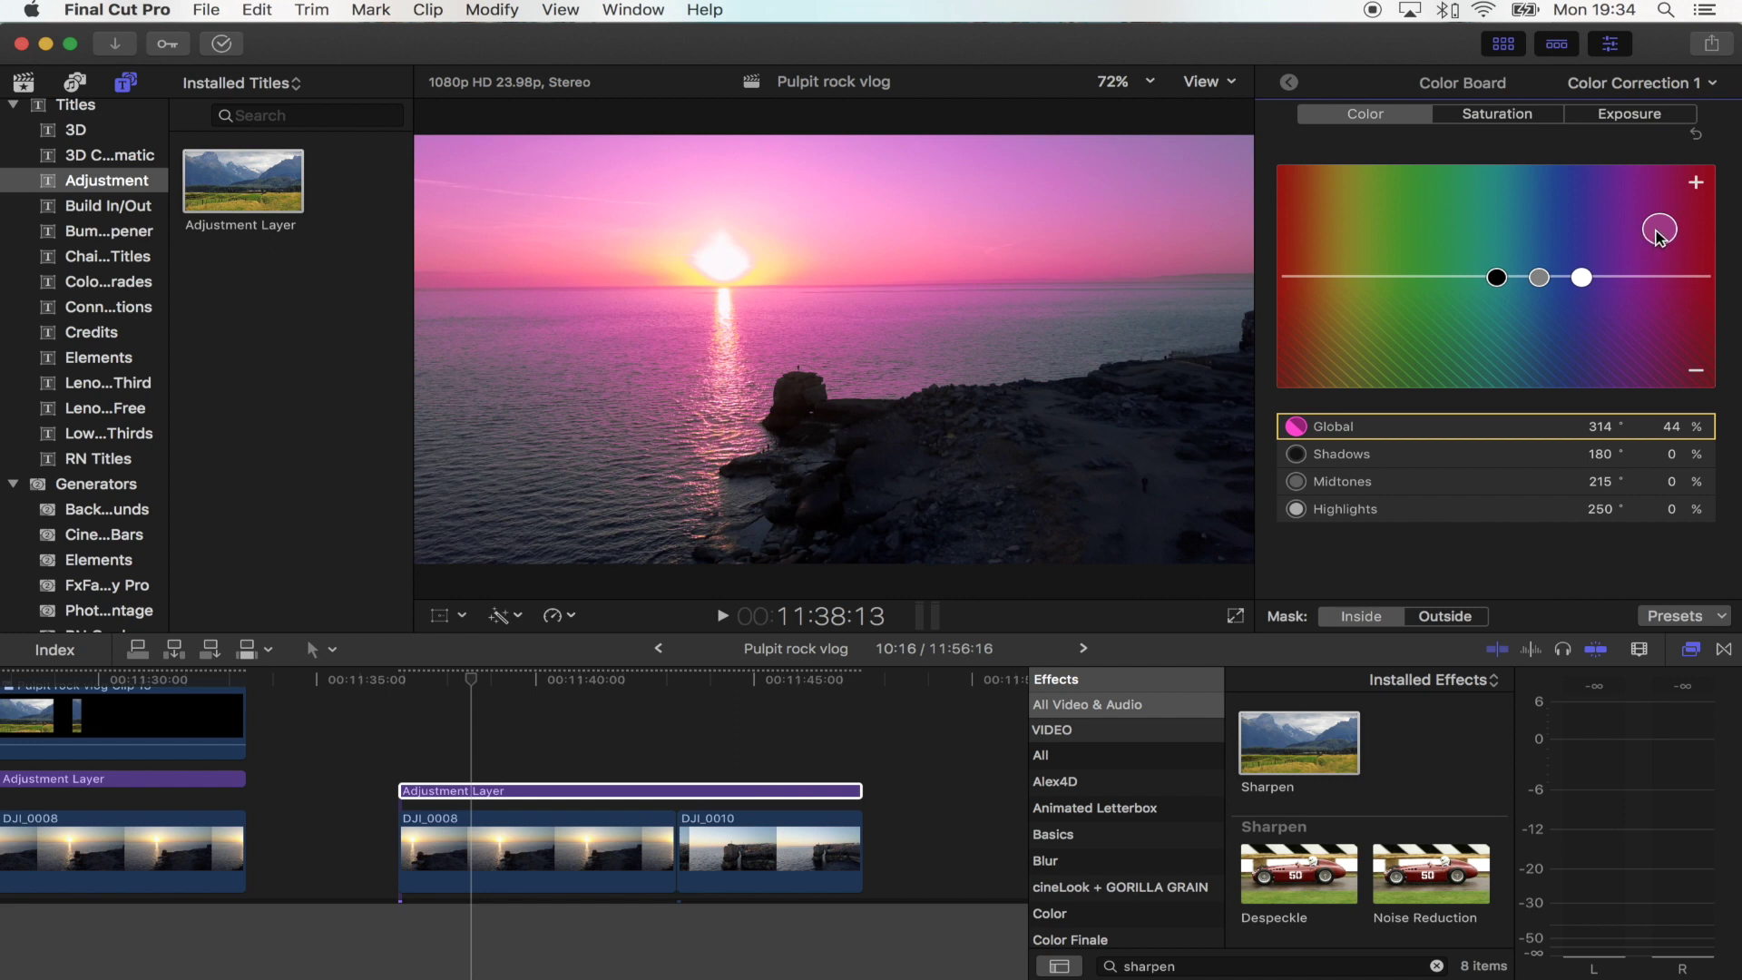
{"action": "left_click_drag", "start_coordinate": [1656, 234], "coordinate": [1657, 259]}
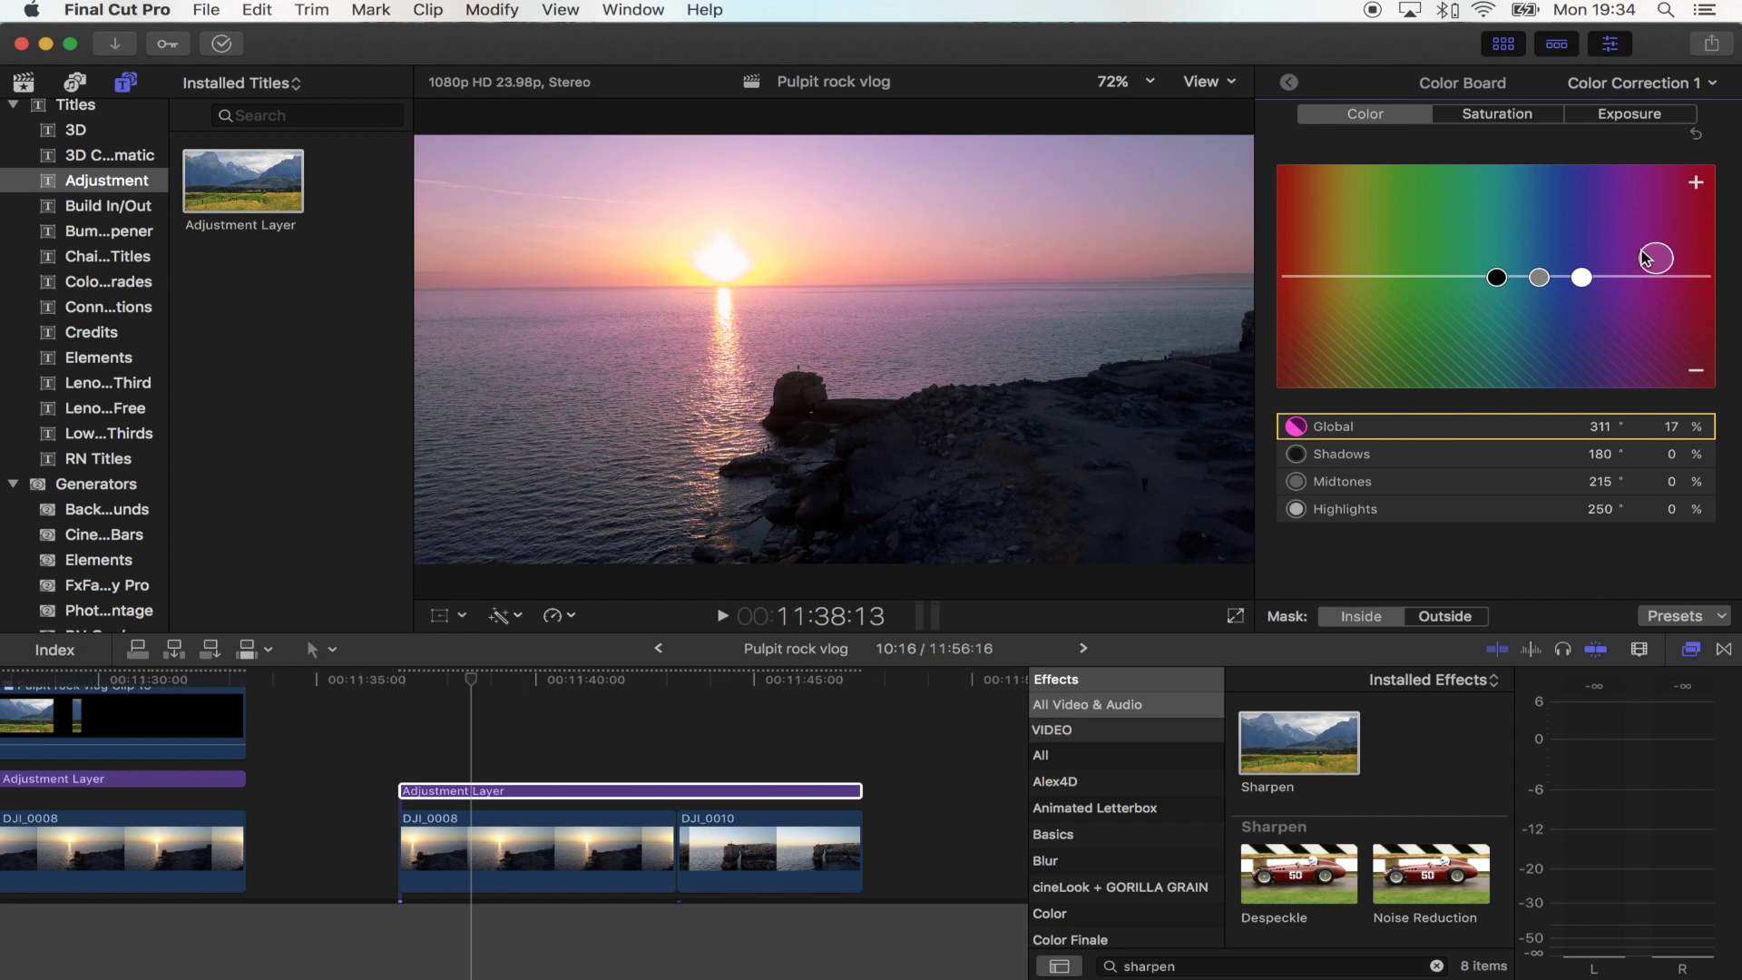
{"action": "left_click", "coordinate": [1291, 83]}
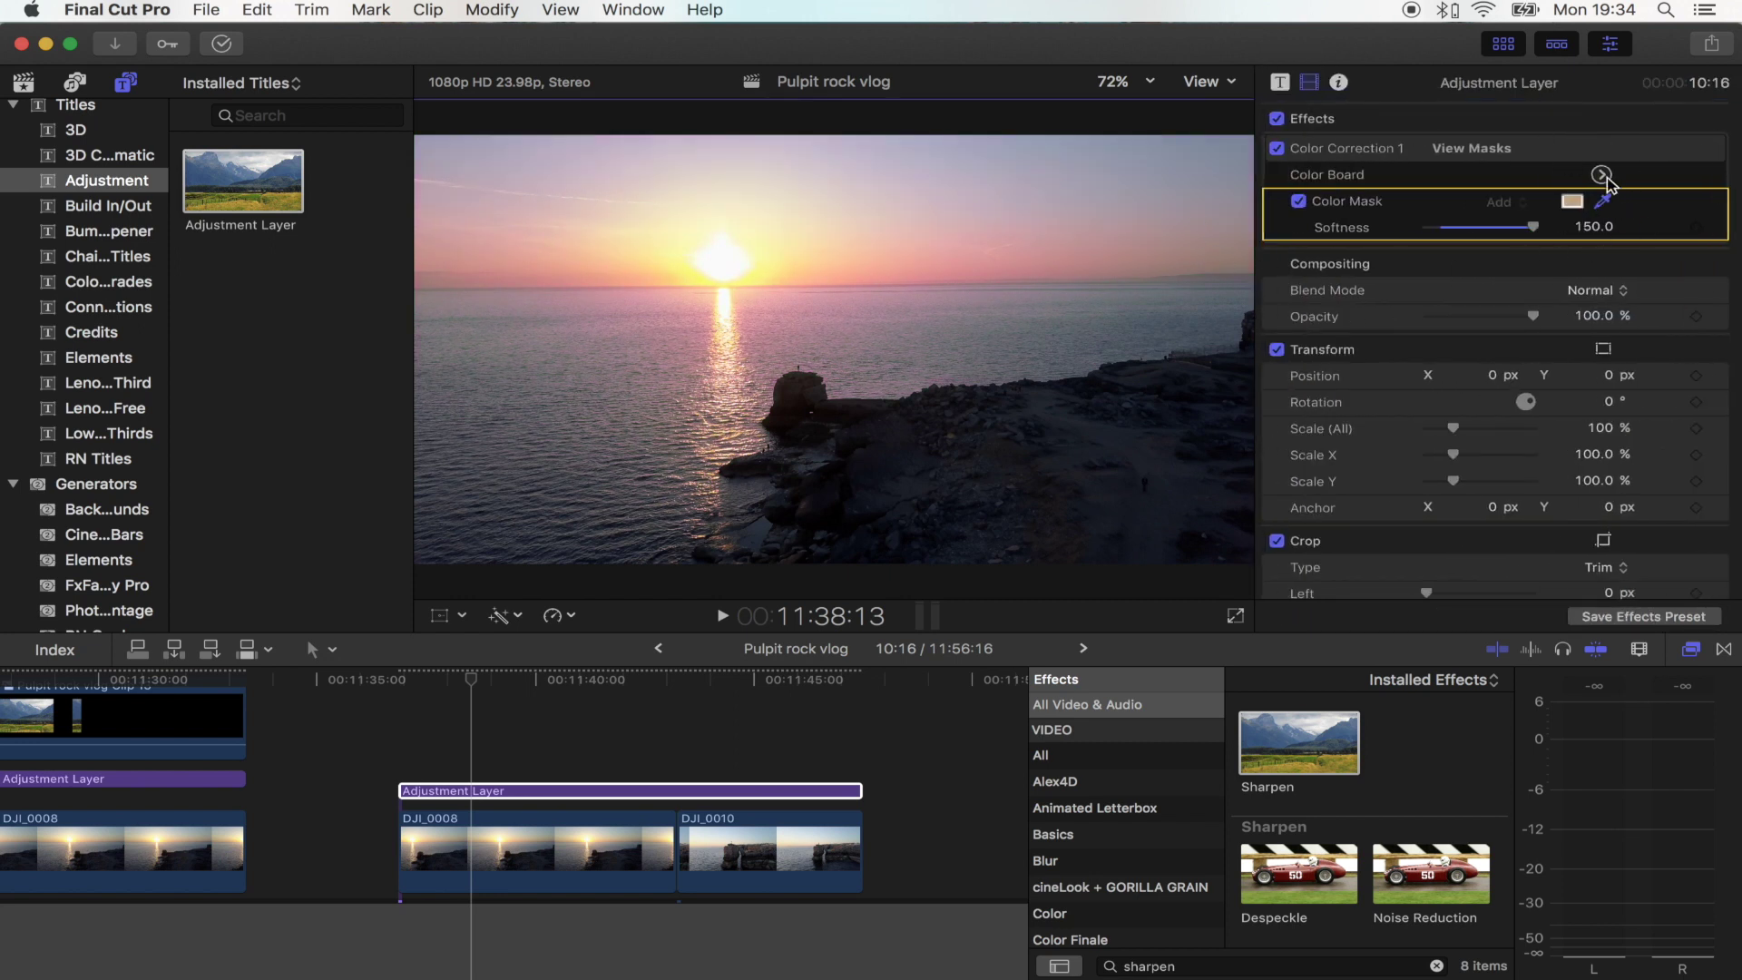
{"action": "left_click", "coordinate": [1602, 176]}
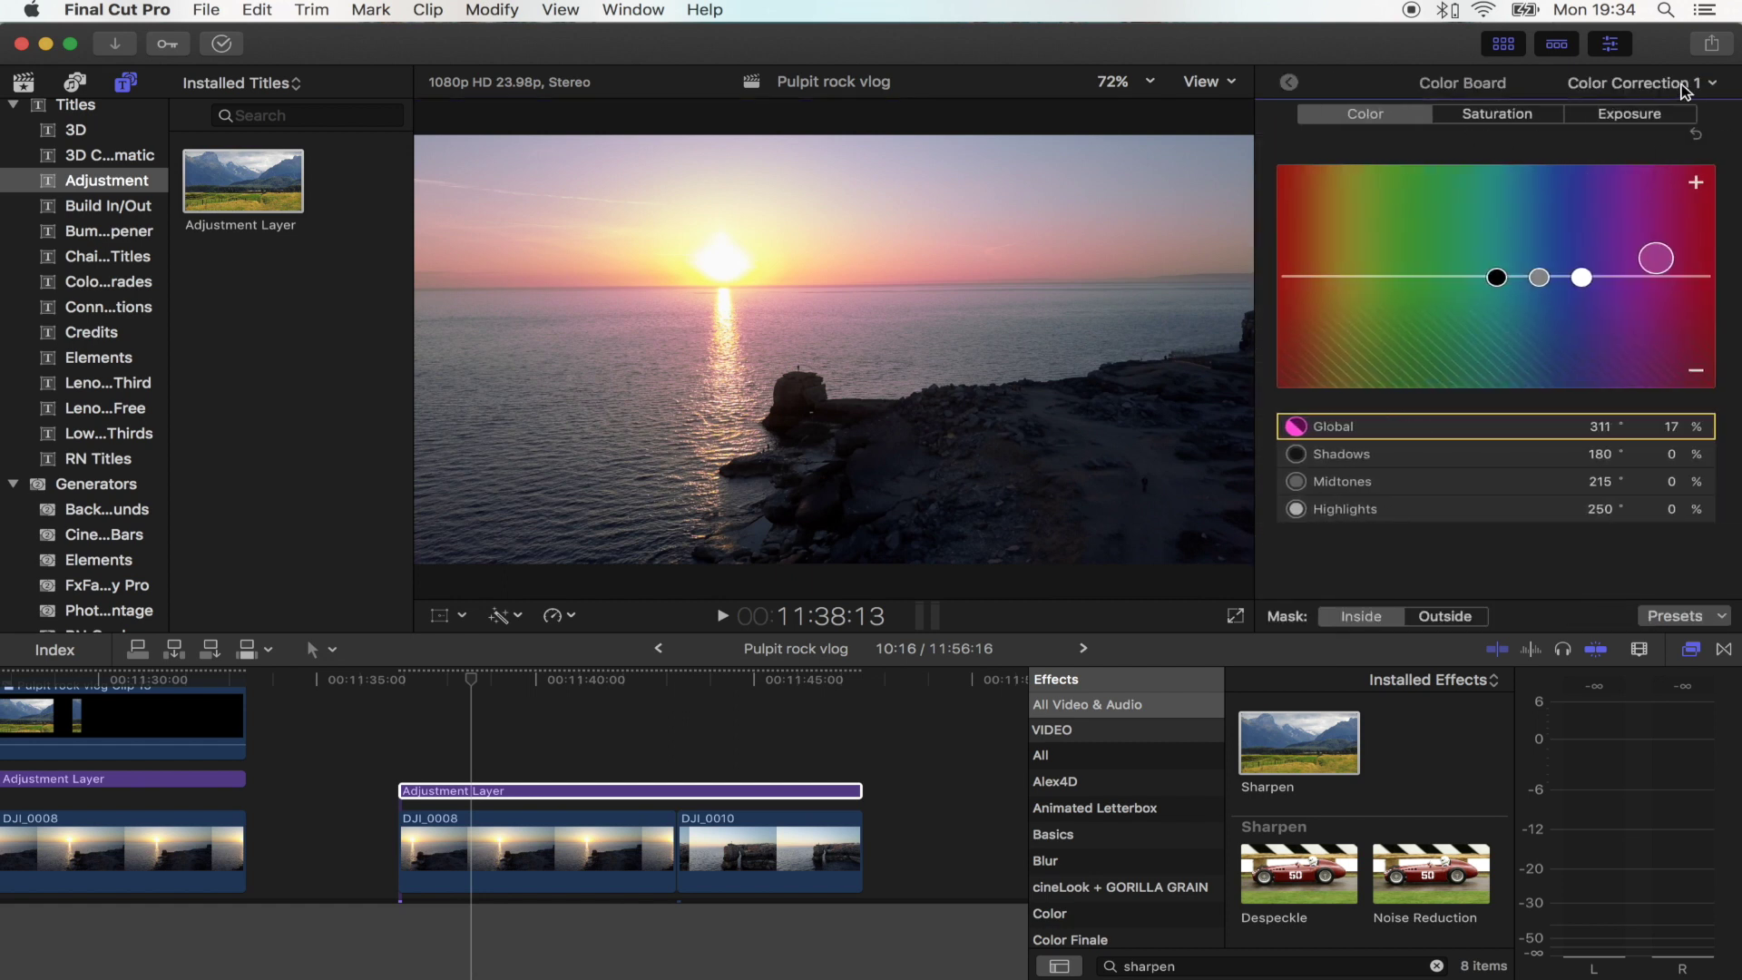
{"action": "left_click", "coordinate": [1595, 86]}
Step: Add Color Correction 2 with a global teal tint of 189° at 18%
{"action": "left_click", "coordinate": [1601, 145]}
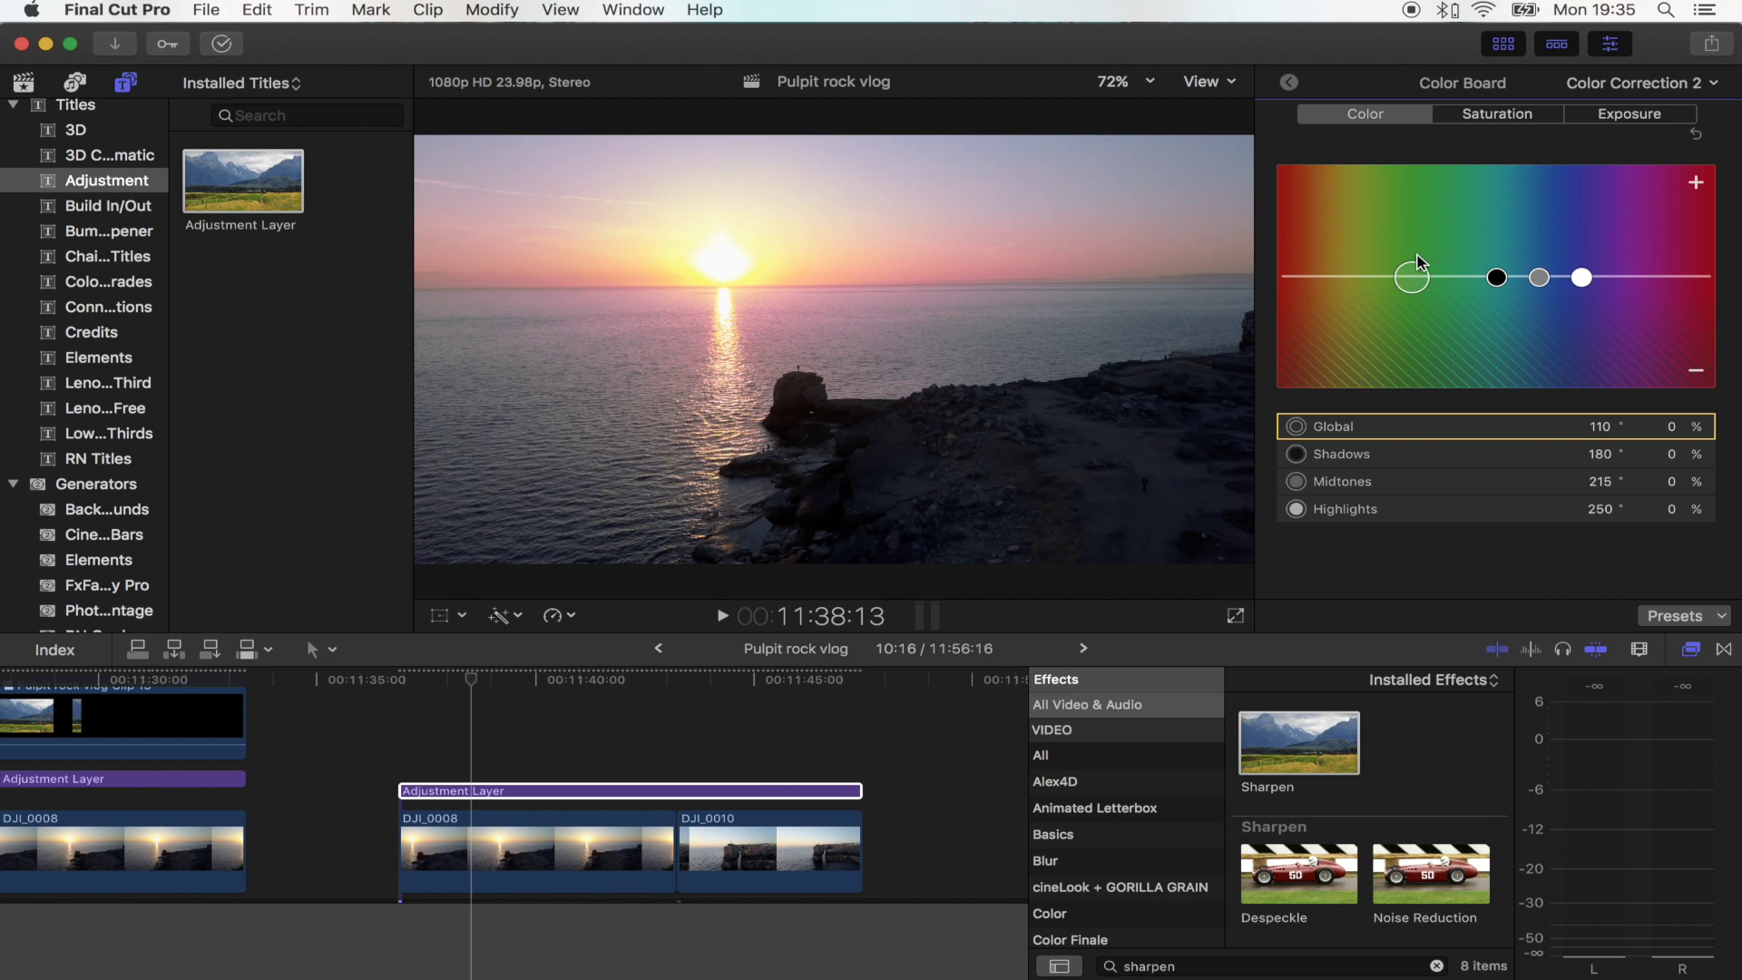
{"action": "left_click_drag", "start_coordinate": [1412, 277], "coordinate": [1502, 266]}
Step: Mask Color Correction 2 to the sampled sea colour with softness 150
{"action": "left_click", "coordinate": [1288, 81]}
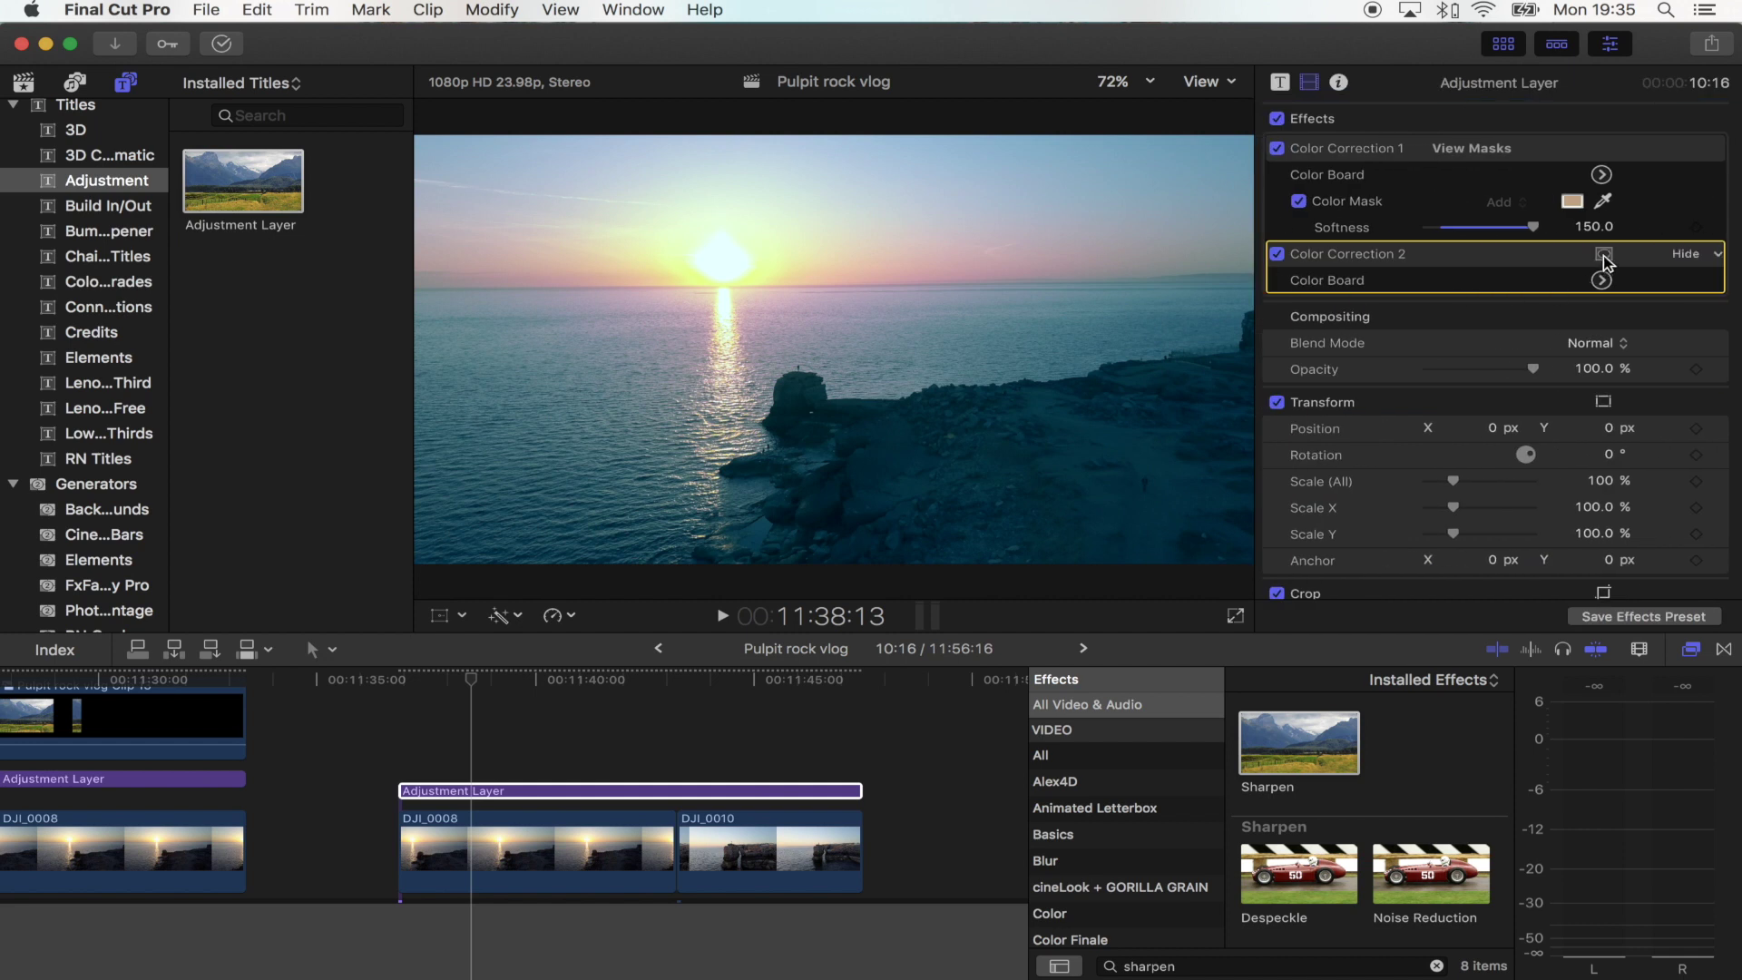
{"action": "left_click", "coordinate": [1603, 255]}
{"action": "left_click", "coordinate": [1499, 290]}
{"action": "mouse_move", "coordinate": [488, 481]}
{"action": "left_mouse_down"}
{"action": "mouse_move", "coordinate": [466, 486]}
{"action": "mouse_move", "coordinate": [470, 463]}
{"action": "left_mouse_up"}
{"action": "left_click_drag", "start_coordinate": [476, 396], "coordinate": [477, 399]}
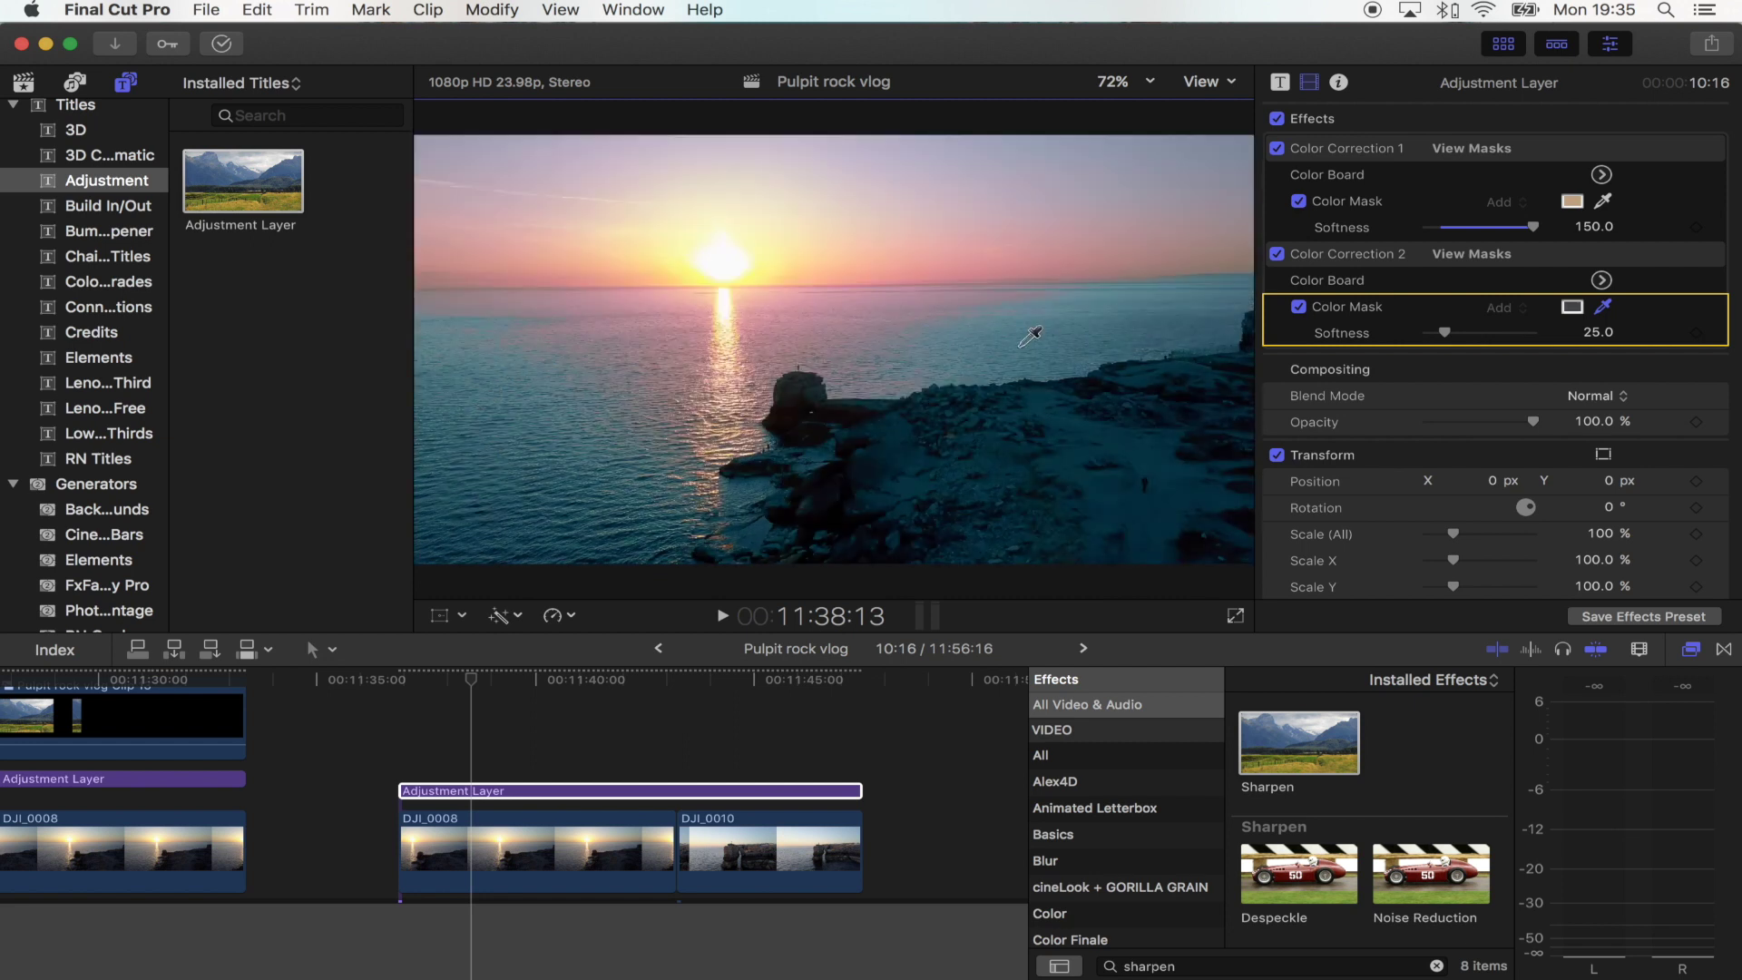
{"action": "left_click", "coordinate": [914, 327]}
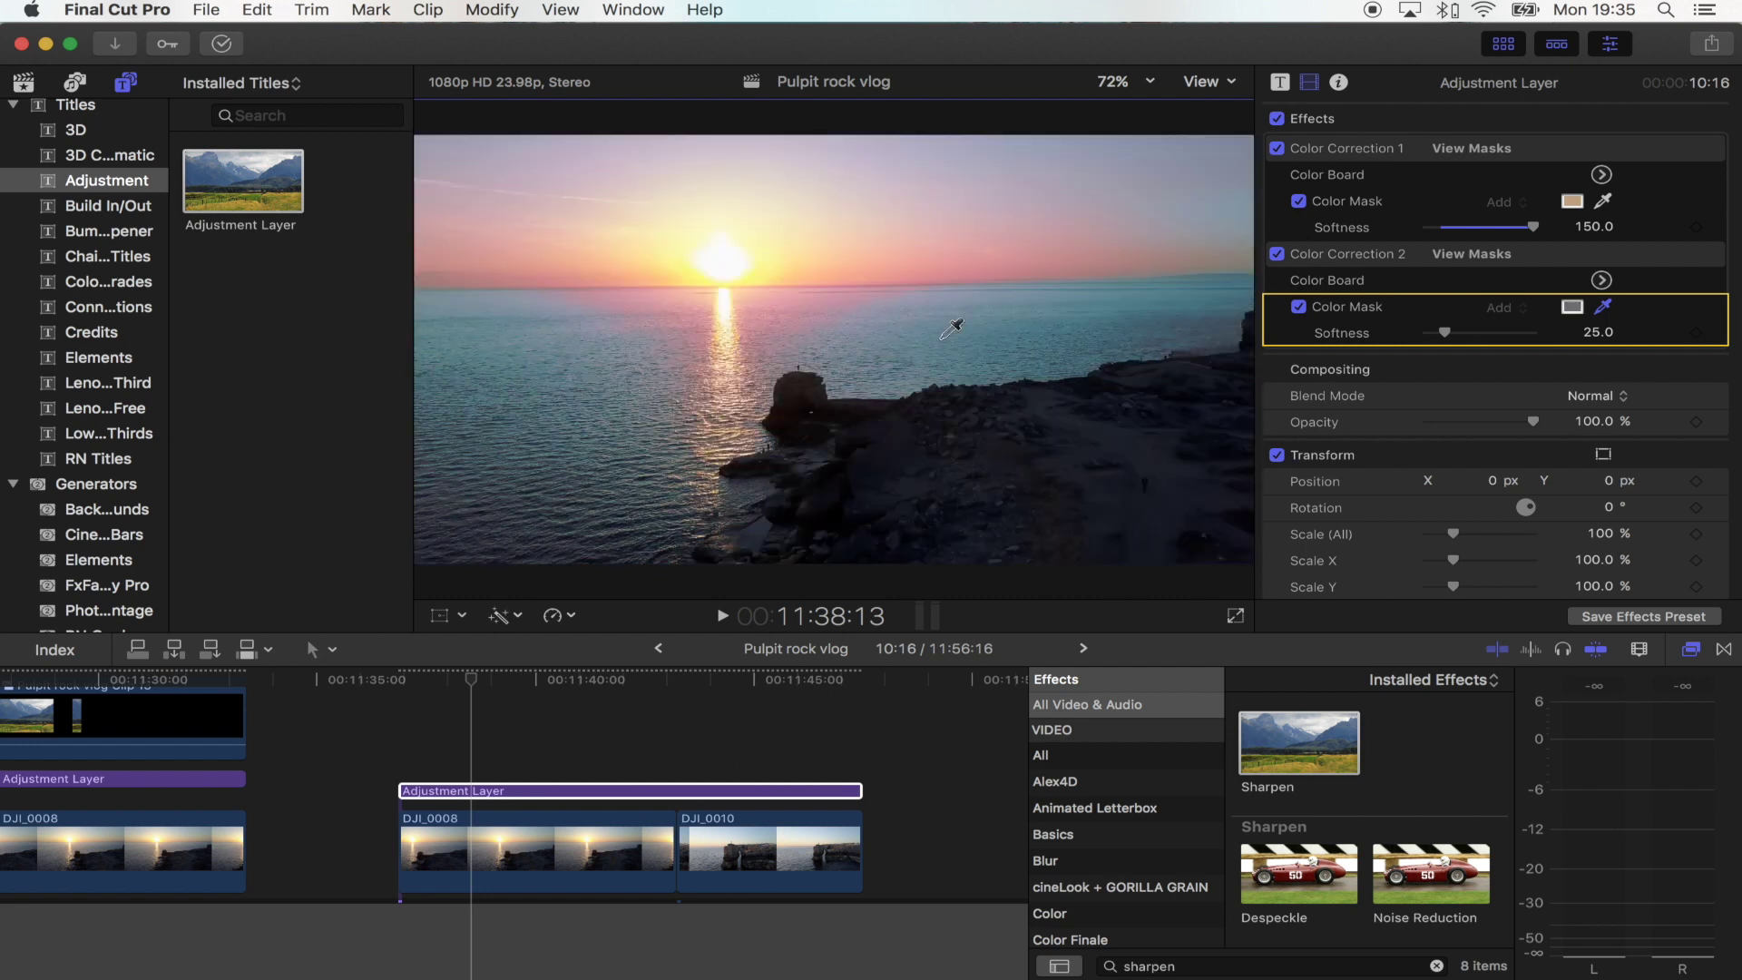
{"action": "left_click_drag", "start_coordinate": [1445, 332], "coordinate": [1602, 334]}
Step: Toggle the teal sea correction off and on to compare the result
{"action": "left_click", "coordinate": [1277, 254]}
{"action": "left_click", "coordinate": [1277, 254]}
{"action": "left_click", "coordinate": [1277, 254]}
{"action": "left_click", "coordinate": [1276, 254]}
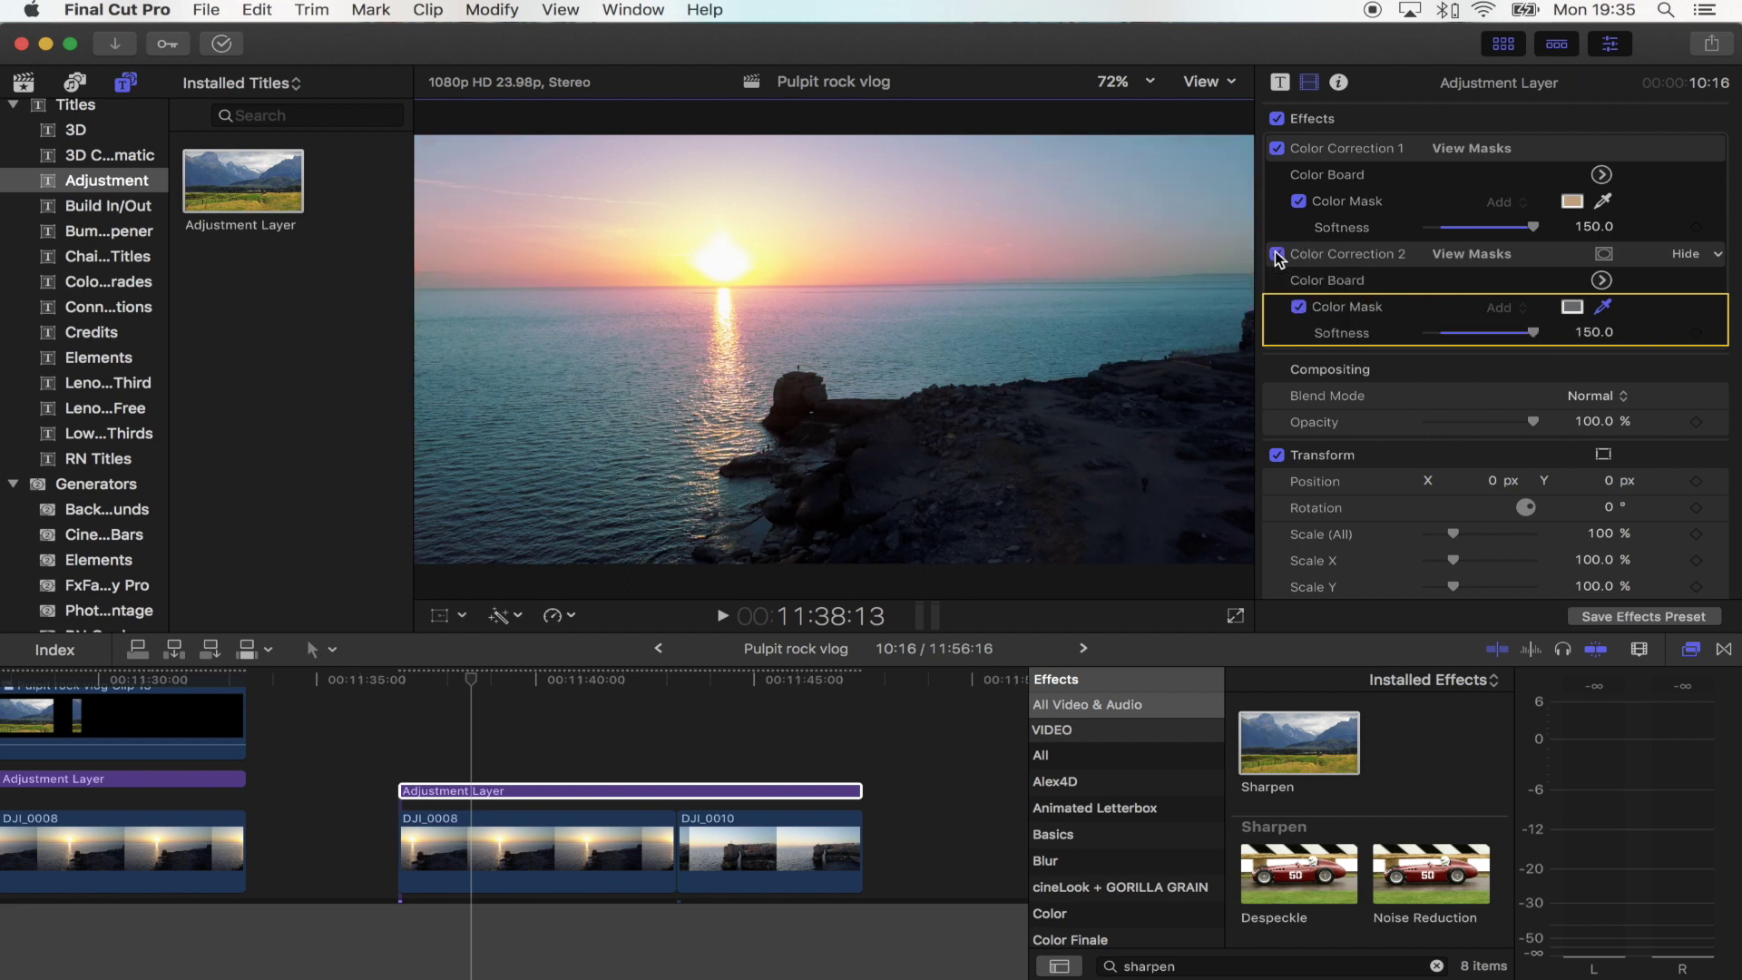
{"action": "left_click", "coordinate": [1276, 254]}
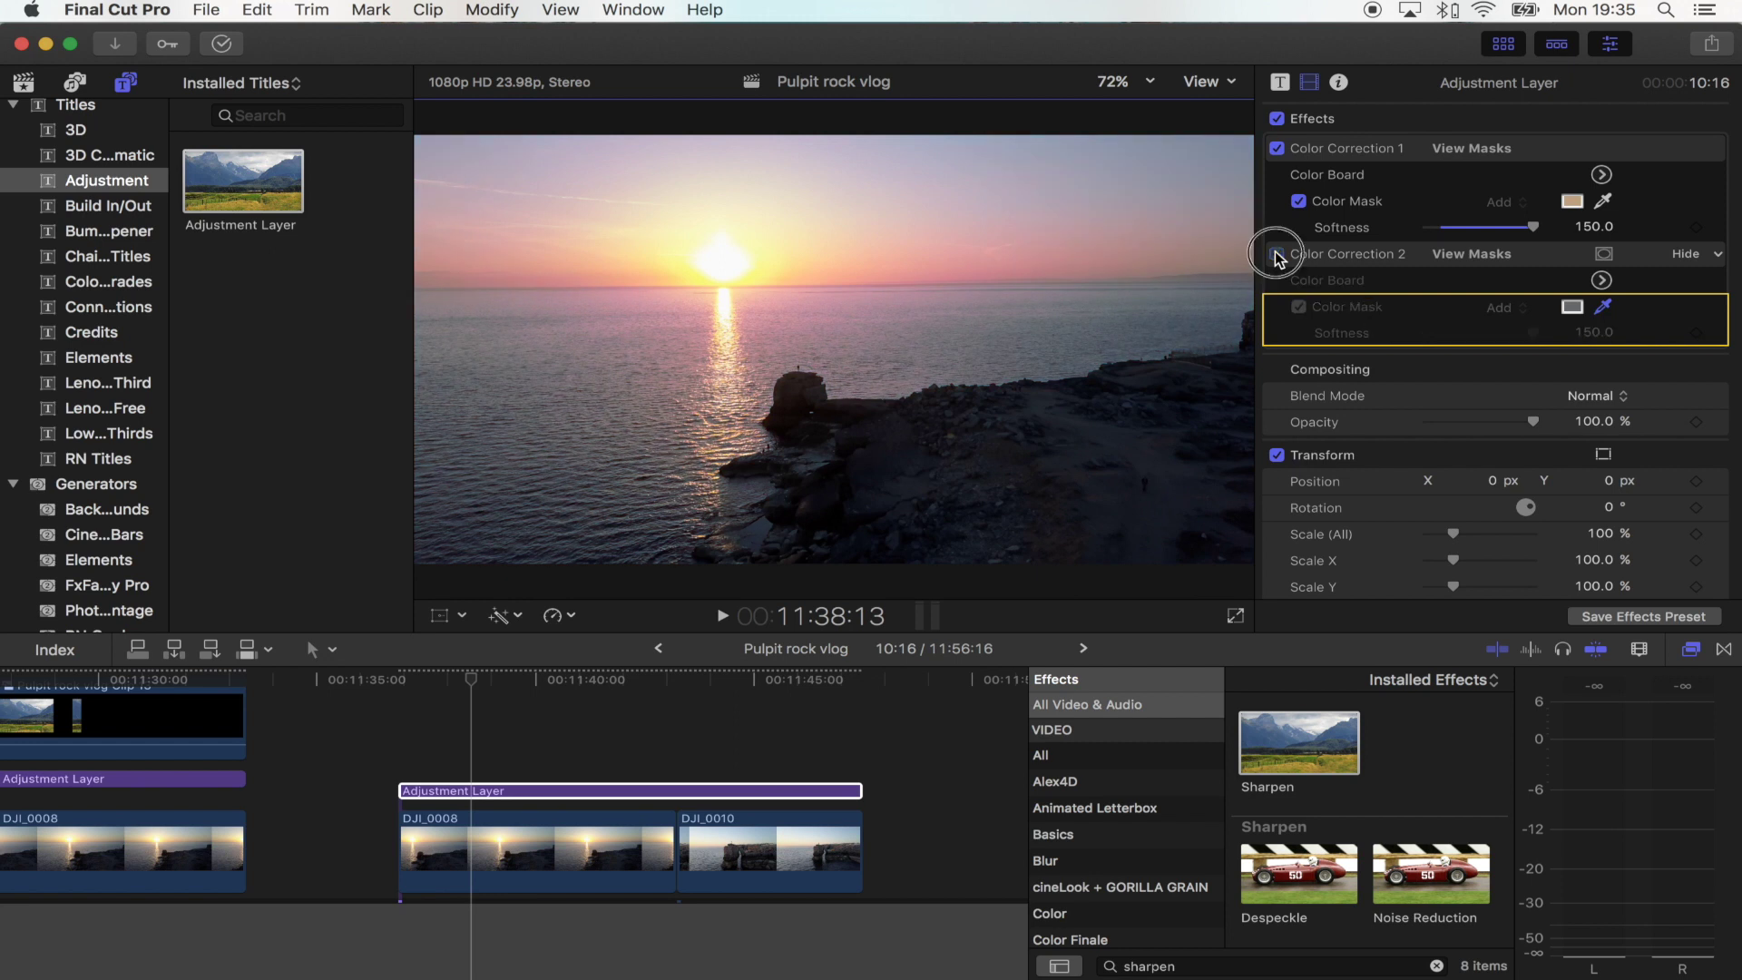
{"action": "left_click", "coordinate": [1276, 254]}
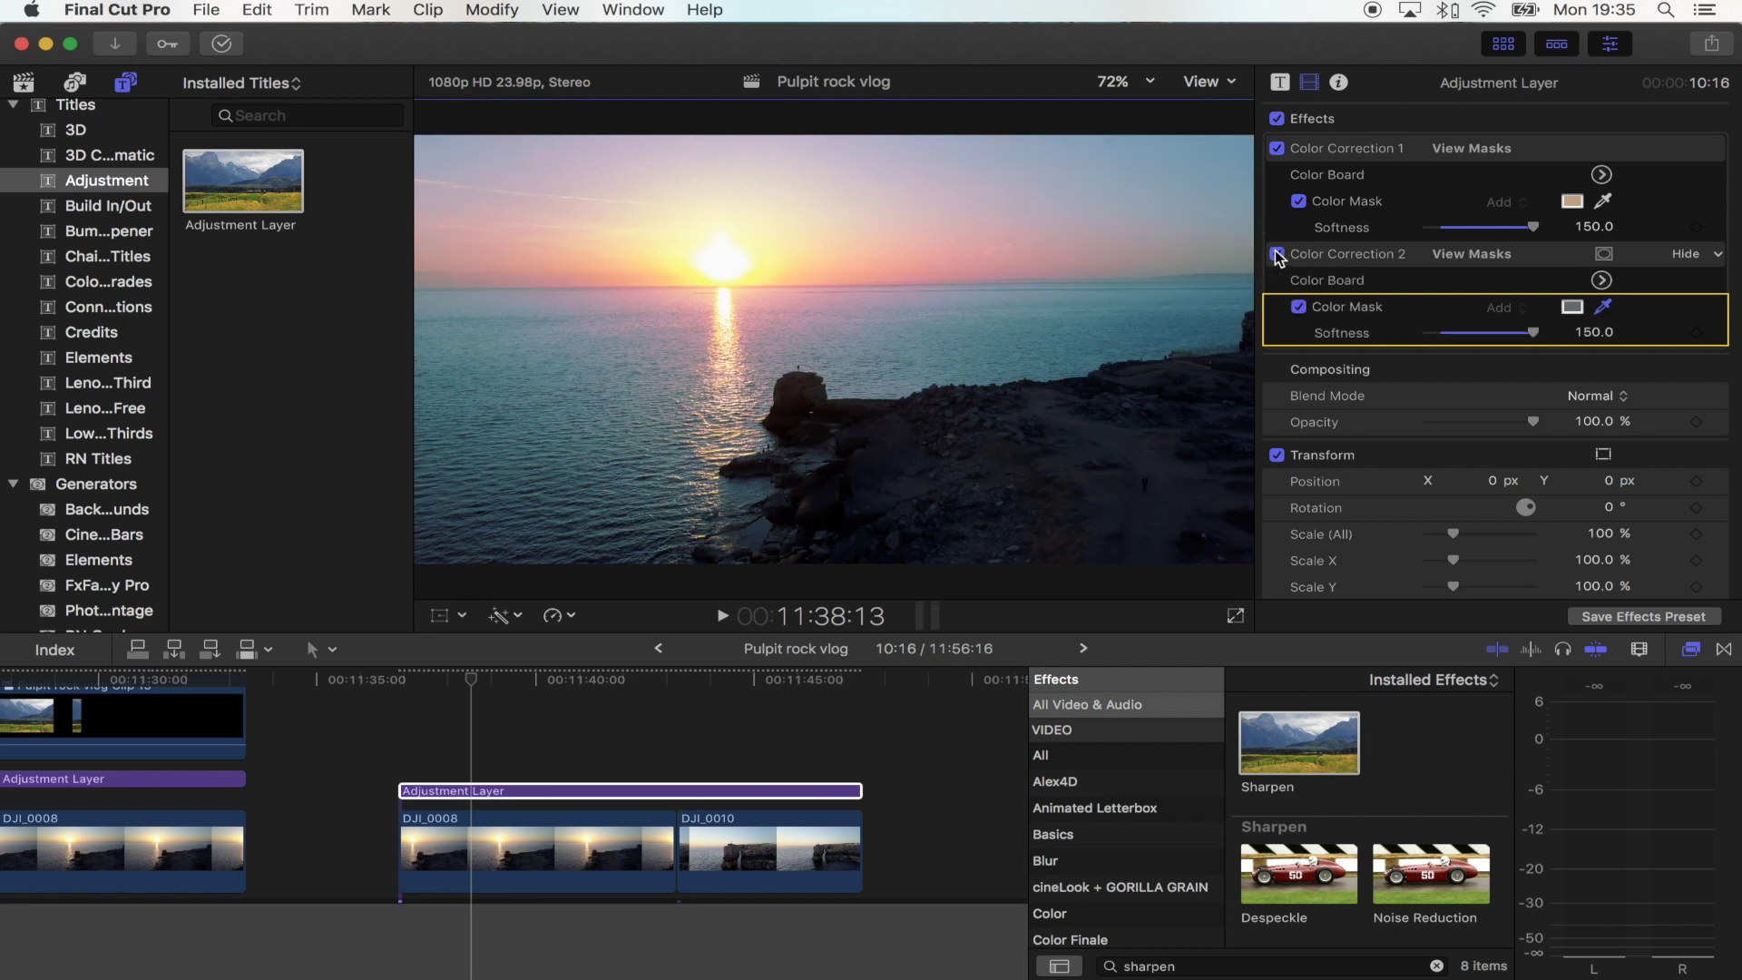
{"action": "key", "text": "super+6"}
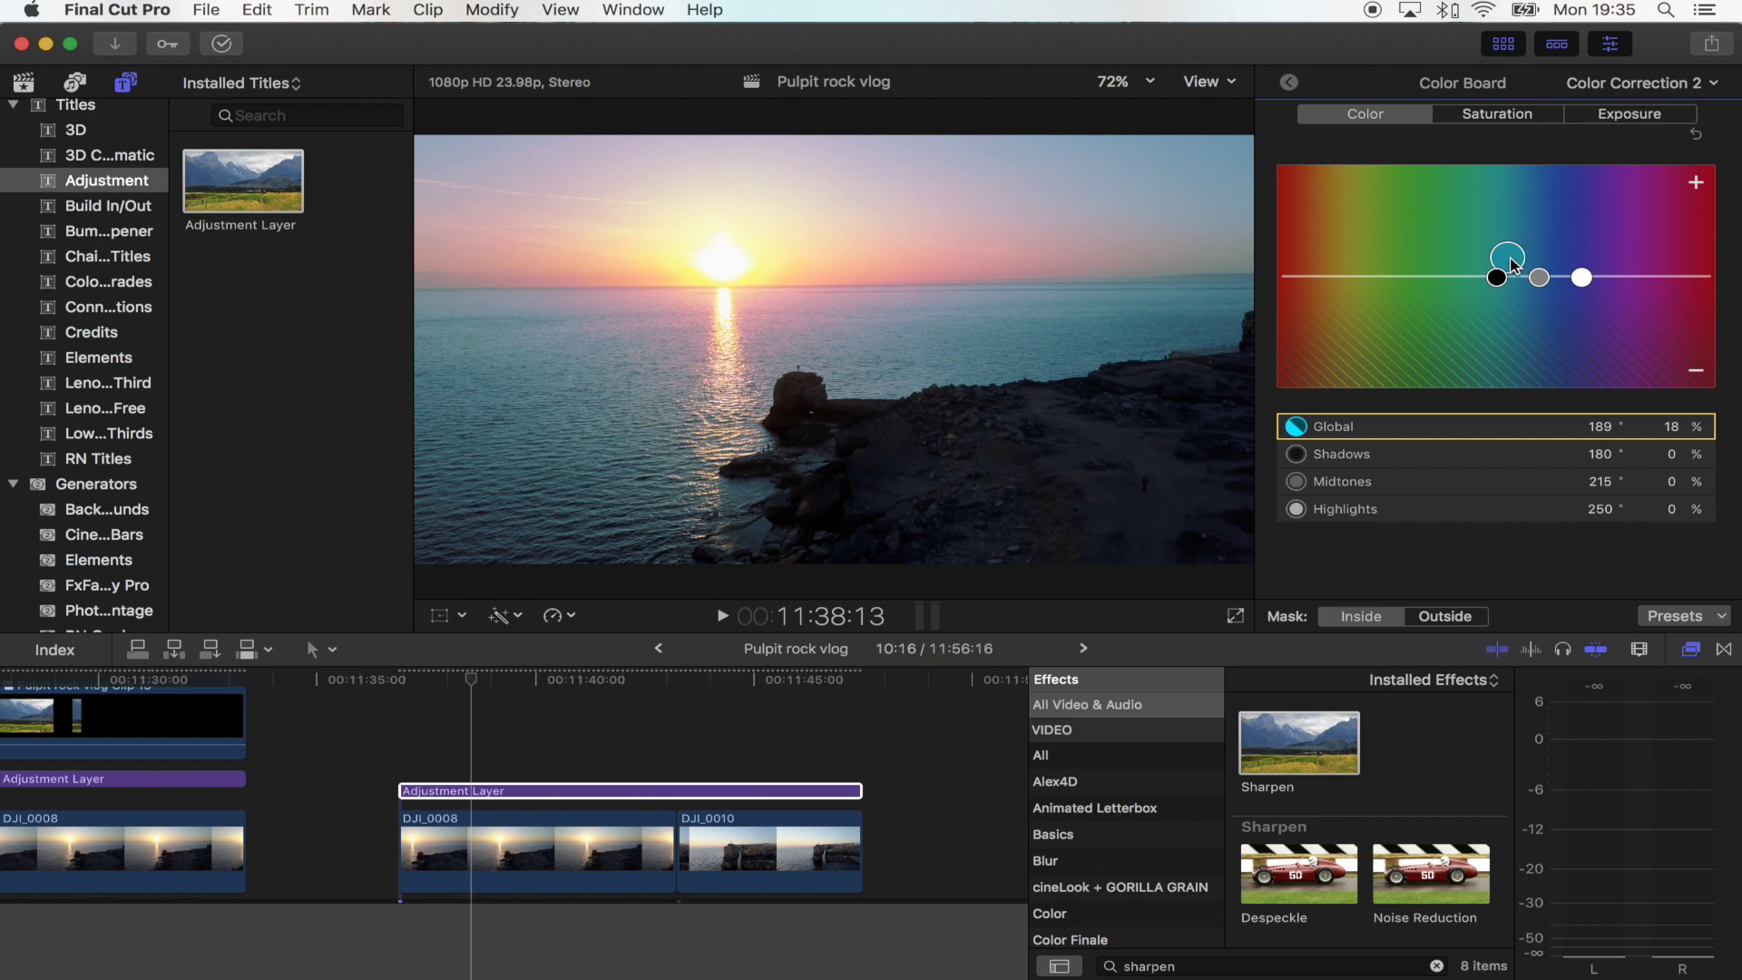
Step: Add Color Correction 3 with a global magenta tint of 331° at 21%
{"action": "left_click", "coordinate": [1642, 83]}
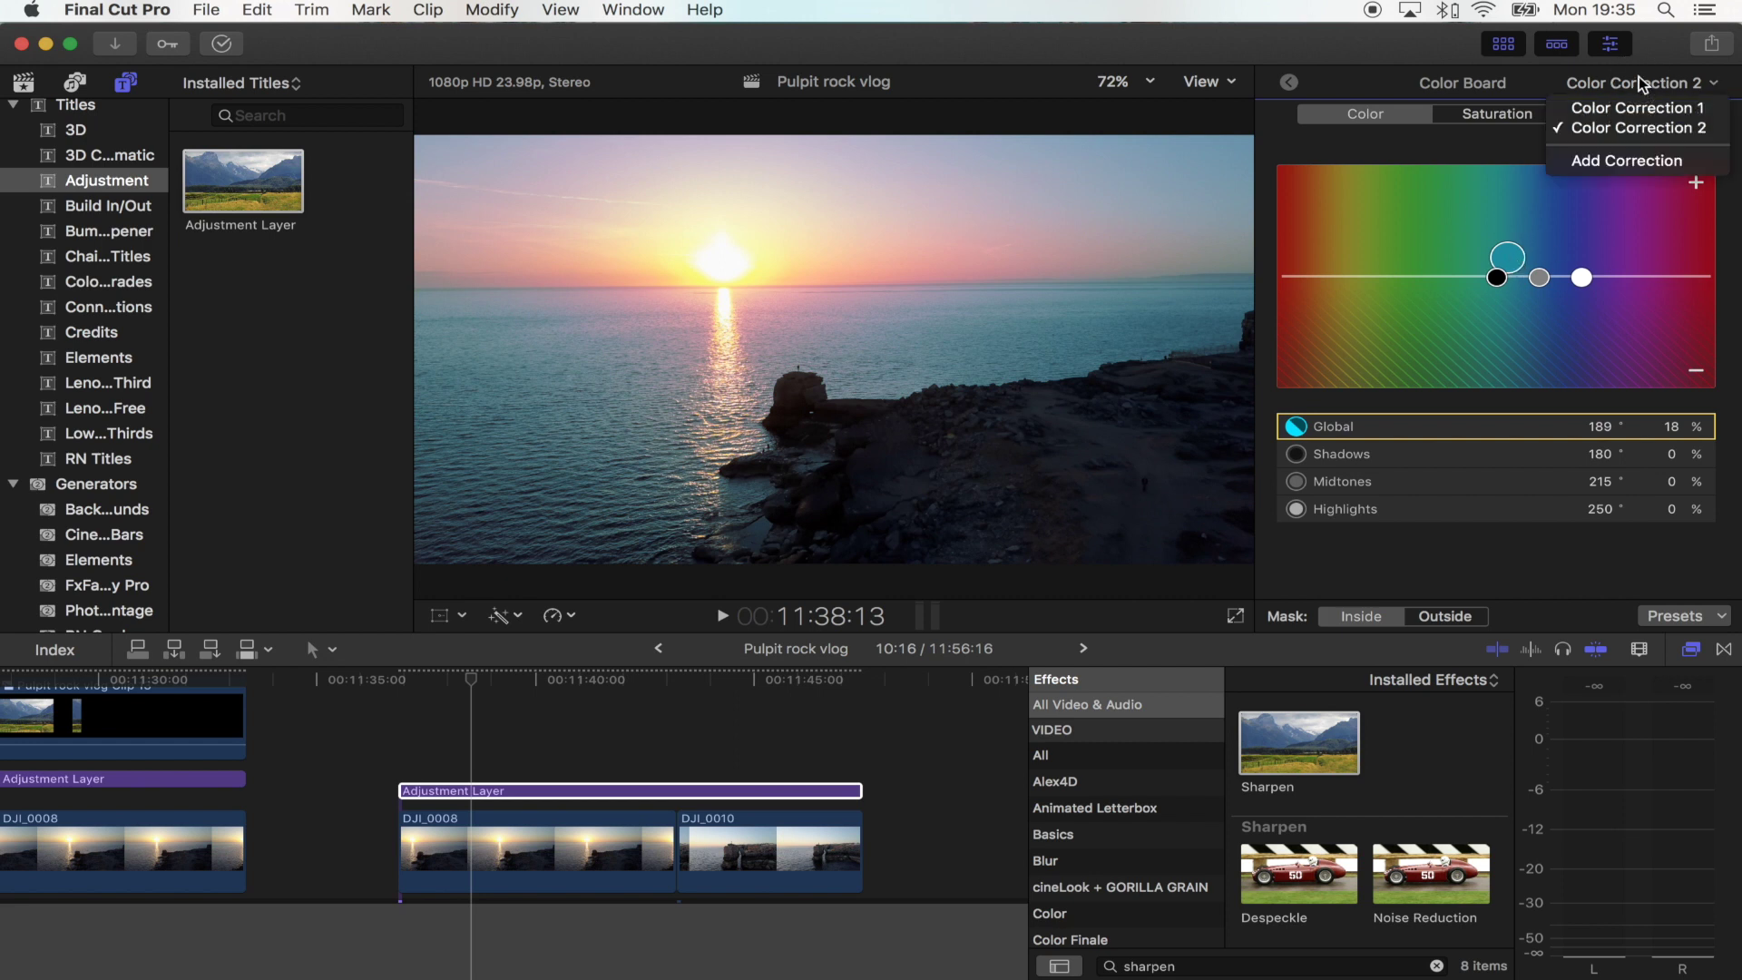
{"action": "left_click", "coordinate": [1619, 161]}
{"action": "left_click_drag", "start_coordinate": [1400, 265], "coordinate": [1674, 257]}
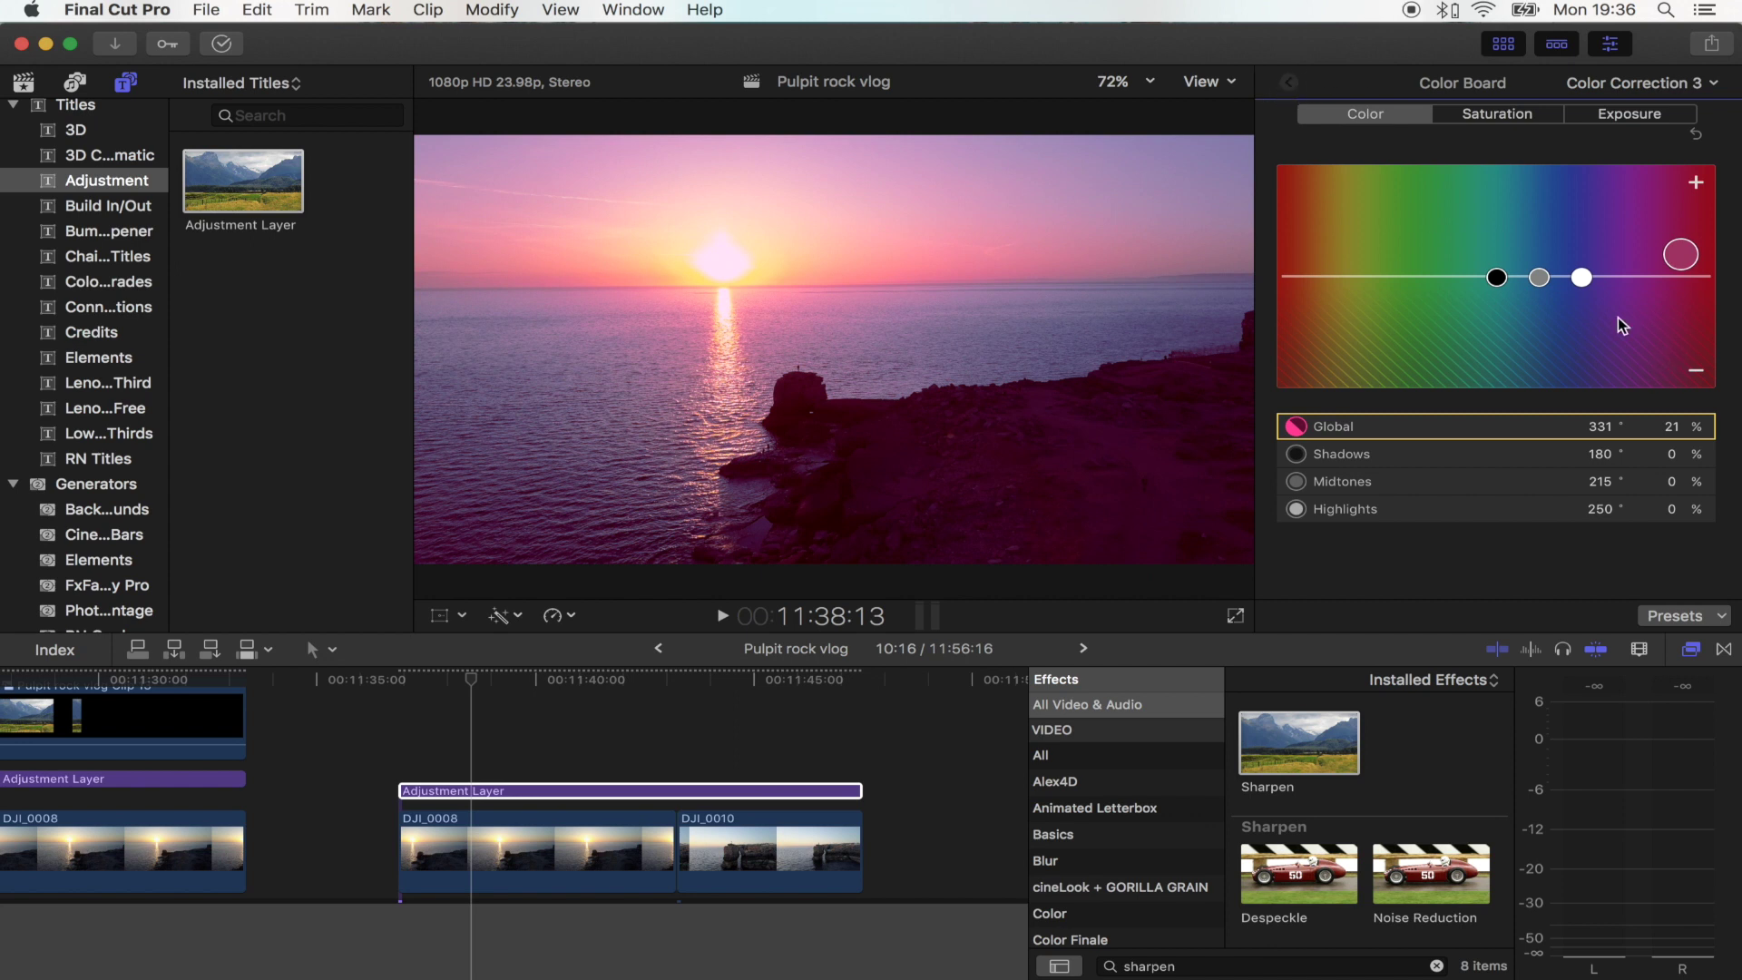
Step: Mask Color Correction 3 to the sun's colour with softness 150, then compare it off and on
{"action": "key", "text": "super+4"}
{"action": "left_click", "coordinate": [1604, 361]}
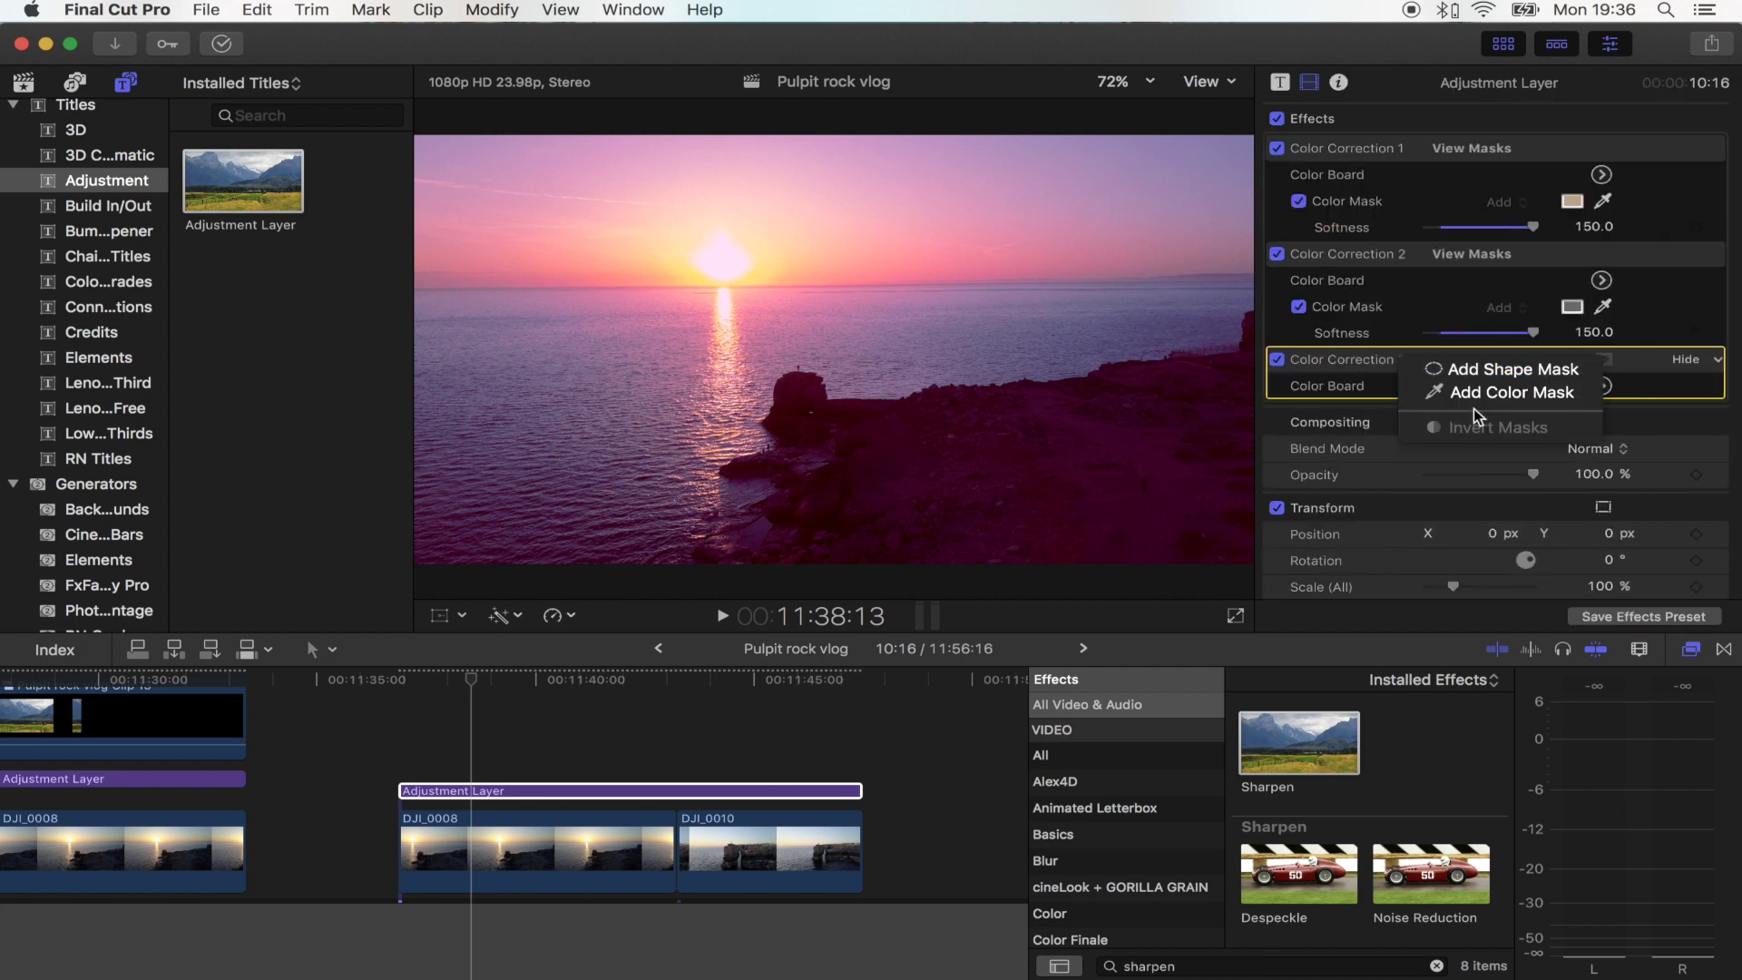
{"action": "left_click", "coordinate": [1483, 393]}
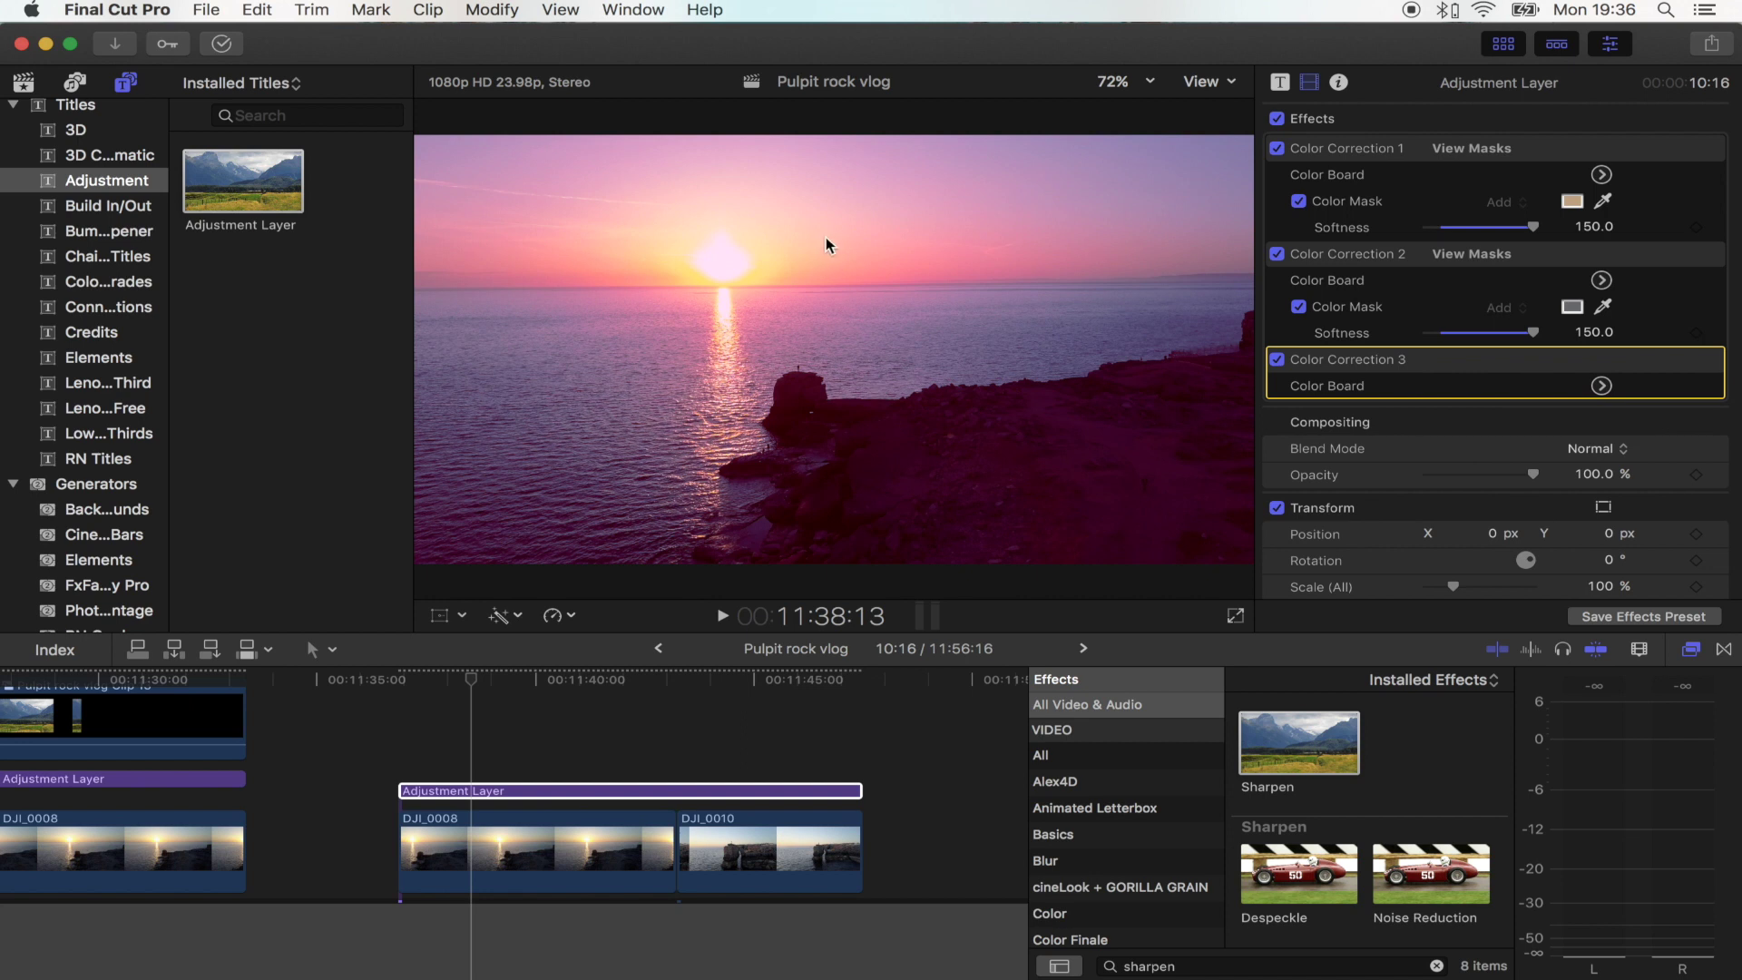
{"action": "mouse_move", "coordinate": [753, 239]}
{"action": "left_mouse_down"}
{"action": "mouse_move", "coordinate": [682, 246]}
{"action": "mouse_move", "coordinate": [780, 254]}
{"action": "left_mouse_up"}
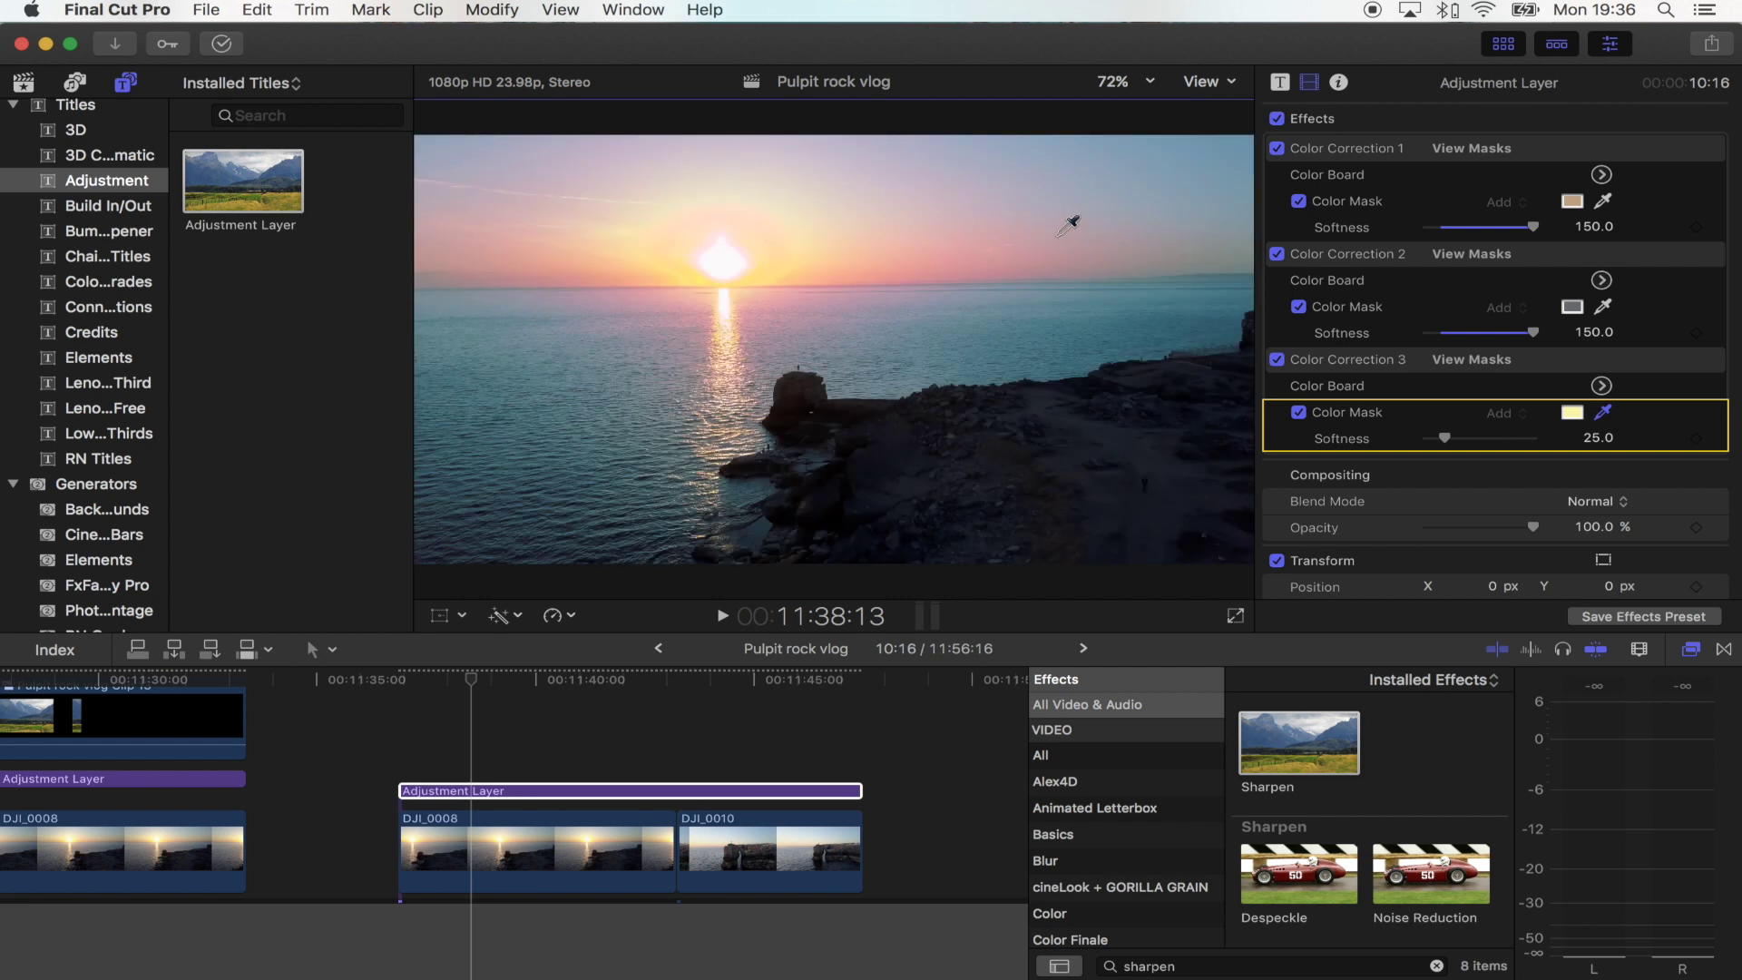
{"action": "left_click", "coordinate": [1716, 438]}
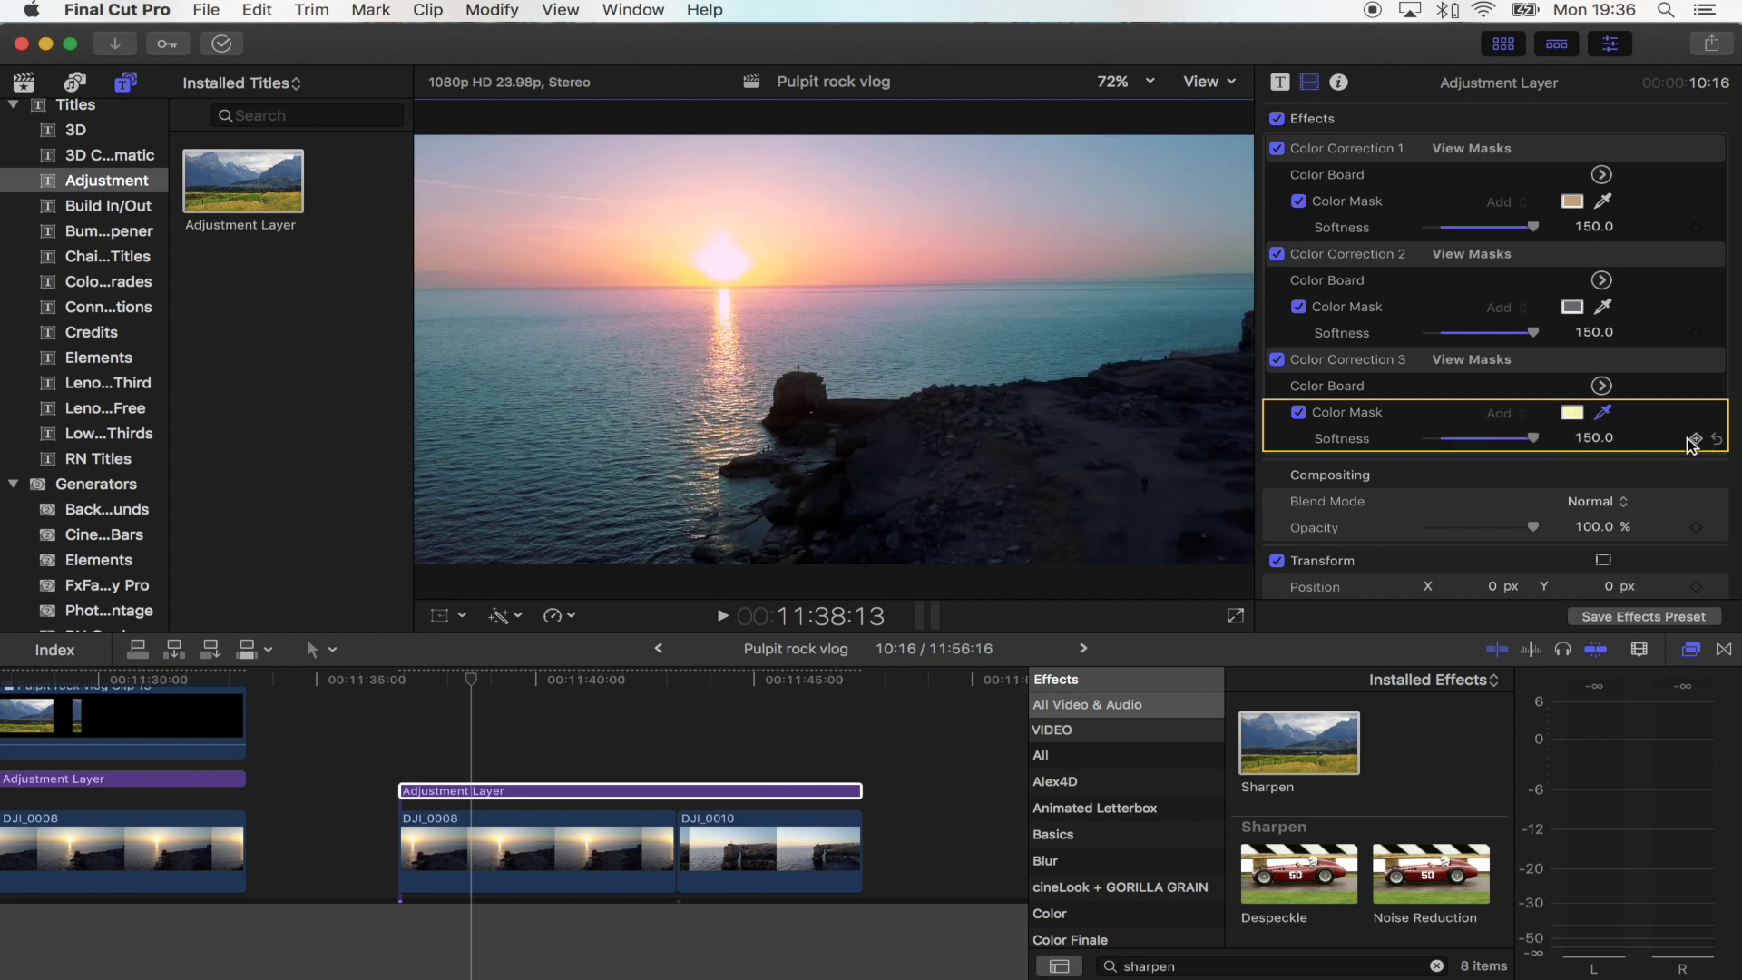
{"action": "left_click", "coordinate": [1277, 360]}
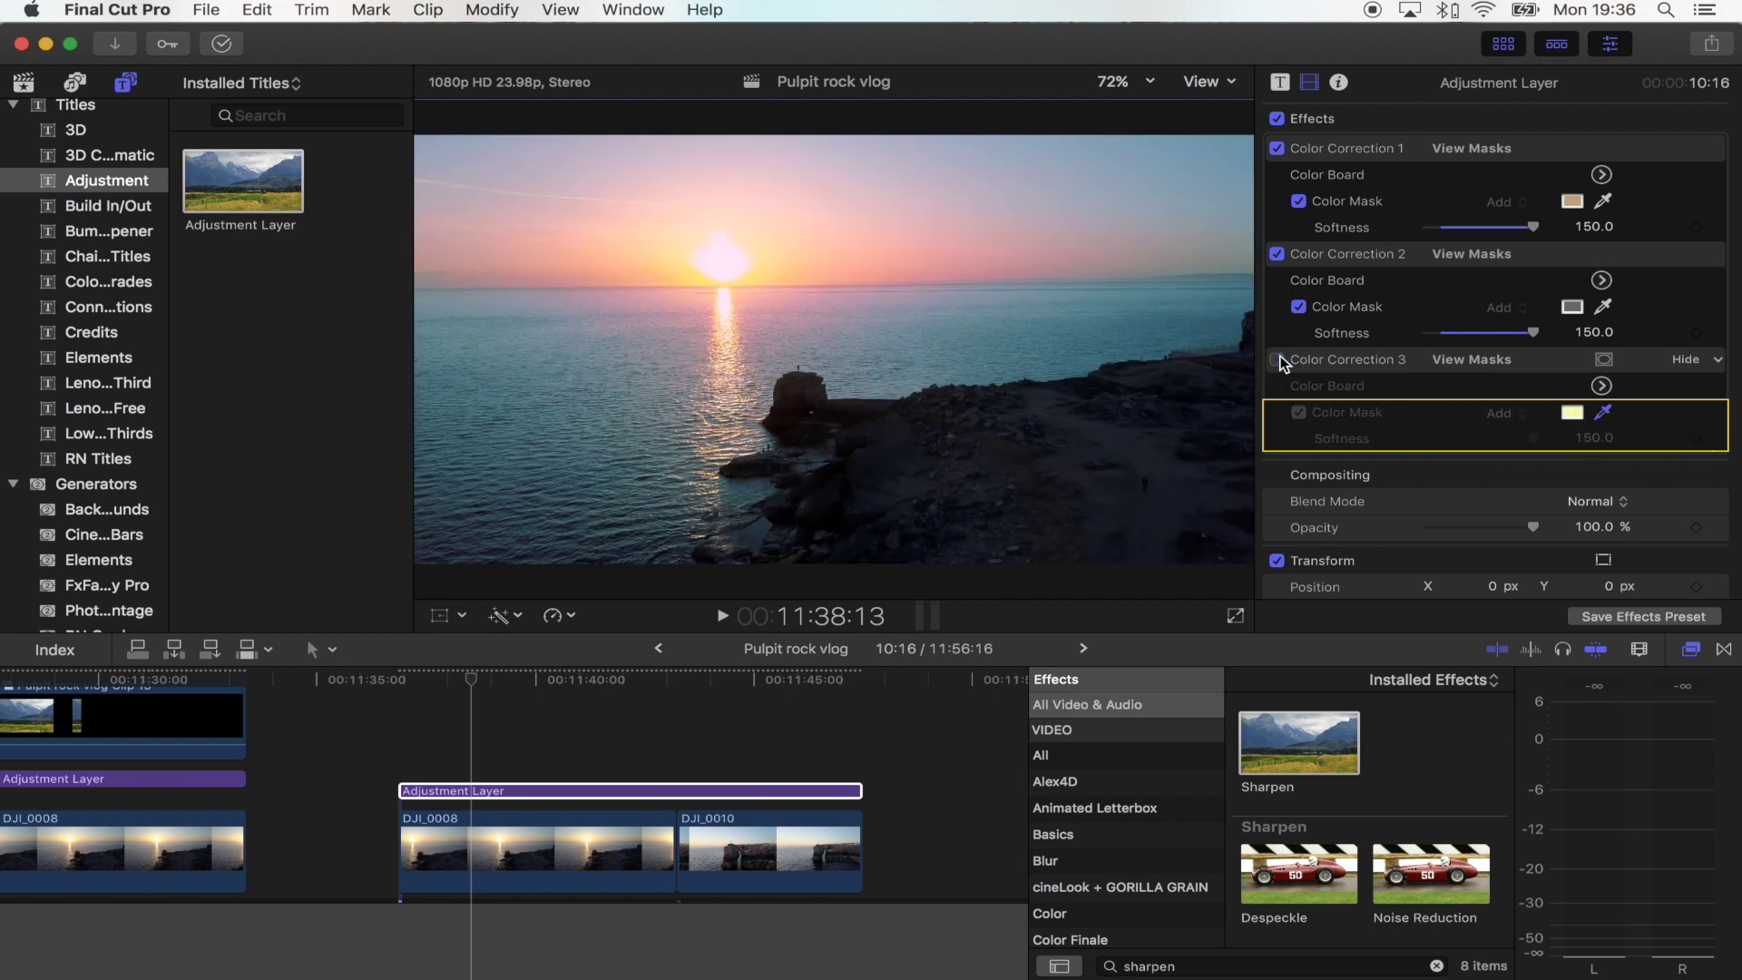
{"action": "left_click", "coordinate": [1278, 359]}
Step: Disable and re-enable the adjustment layer to compare against the ungraded shot
{"action": "left_click", "coordinate": [721, 681]}
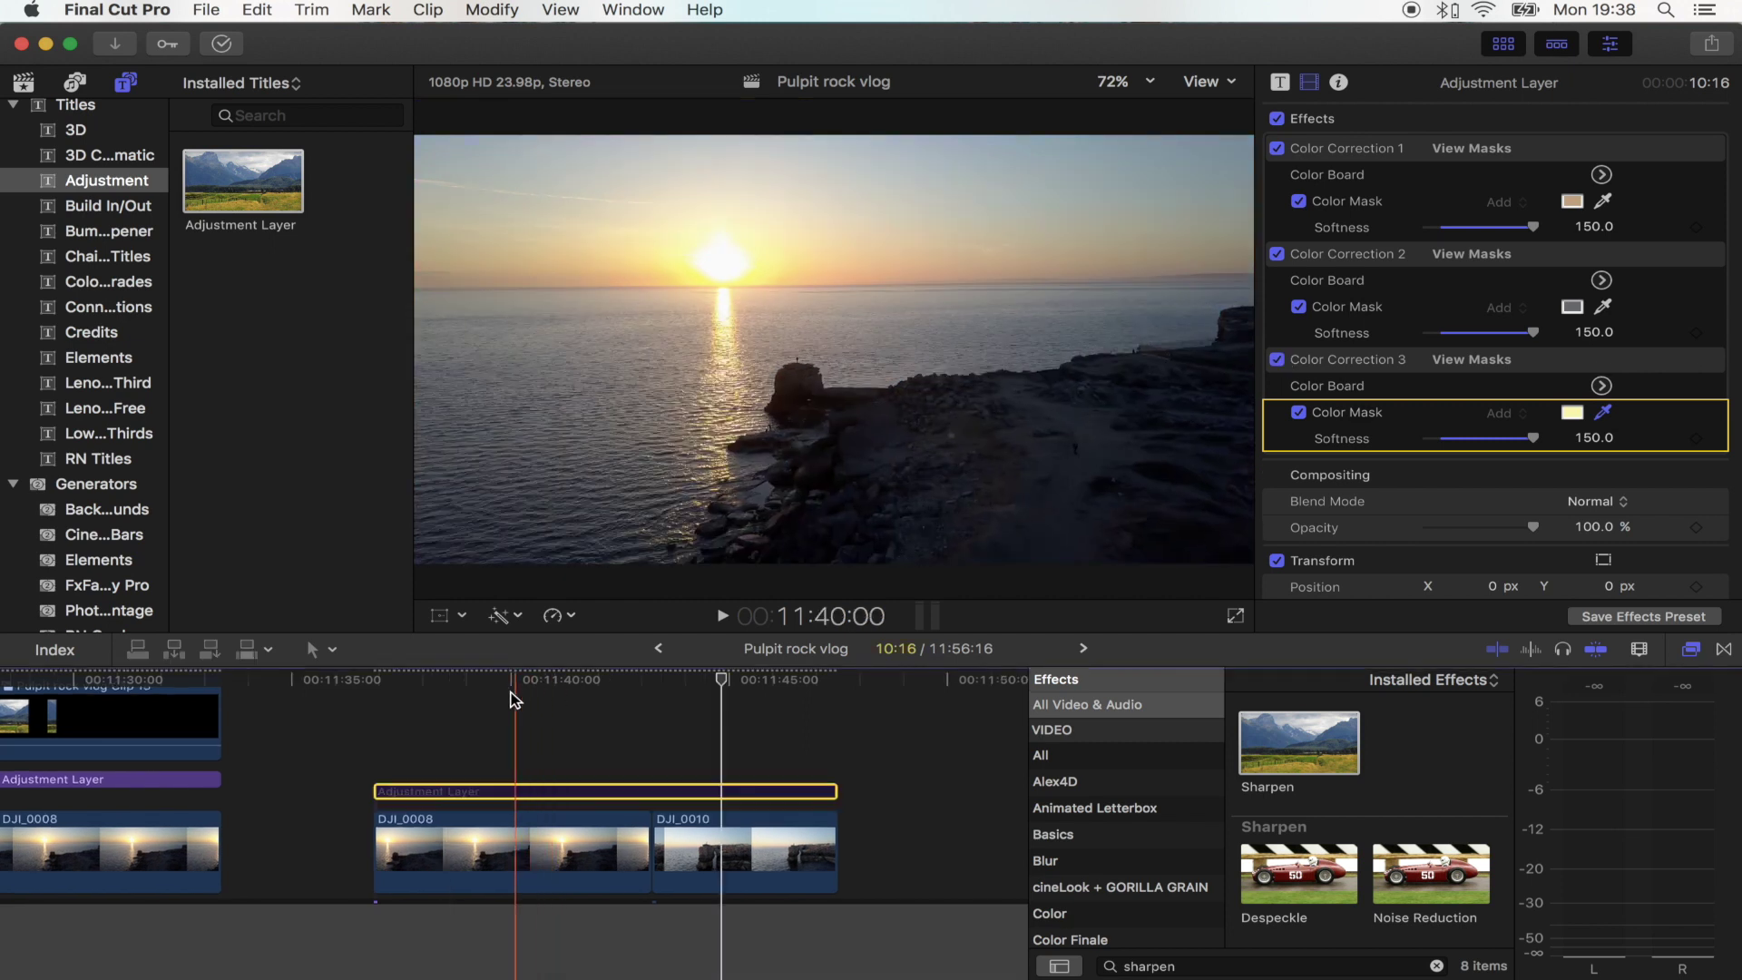
{"action": "key", "text": "v"}
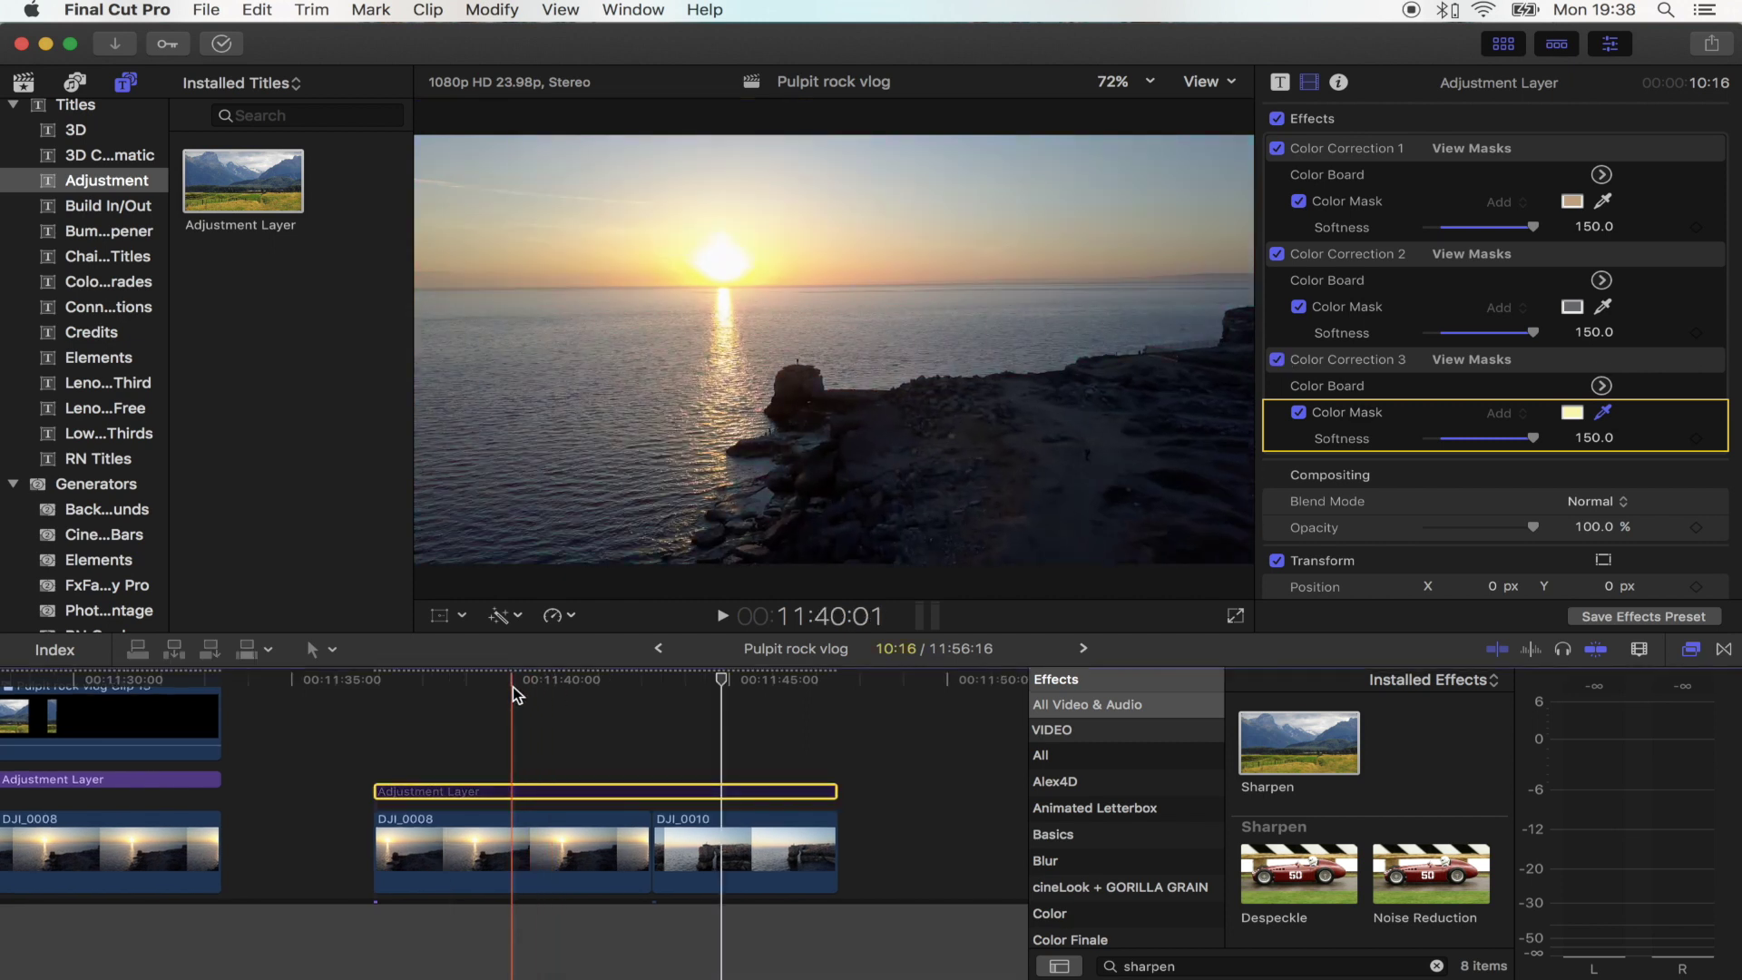
{"action": "key", "text": "v"}
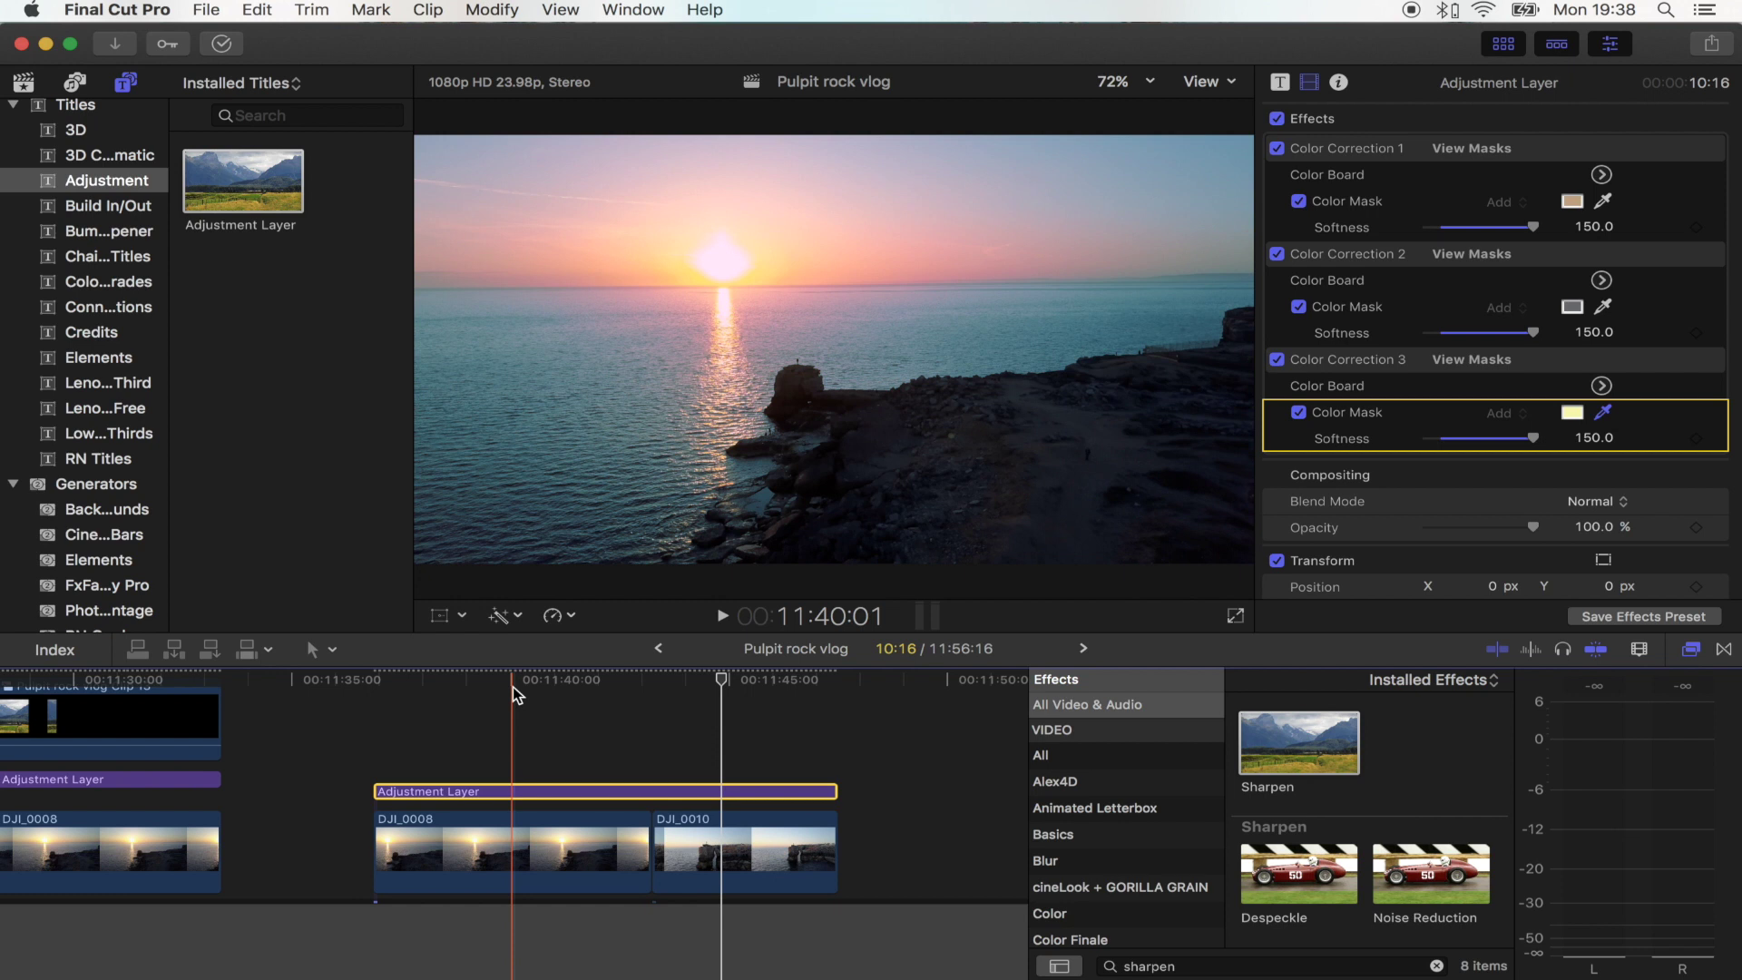
{"action": "key", "text": "v"}
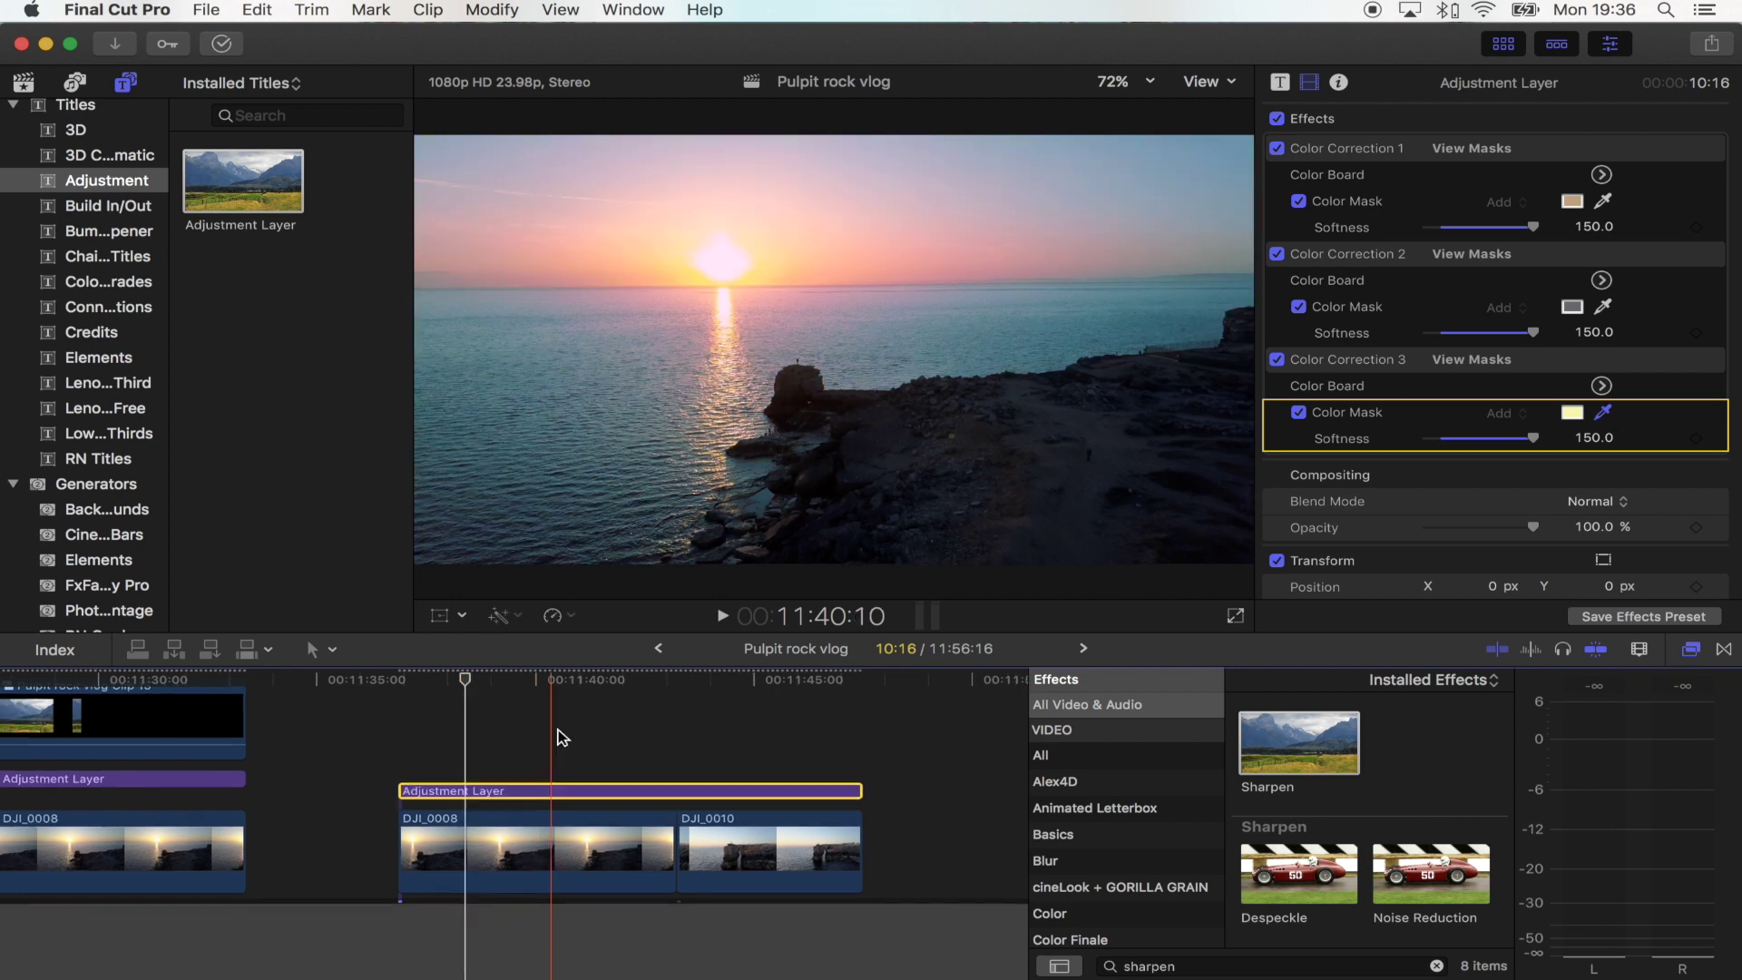
Step: Move the playhead into the DJI_0010 cliff shot and select that clip
{"action": "left_click", "coordinate": [626, 680]}
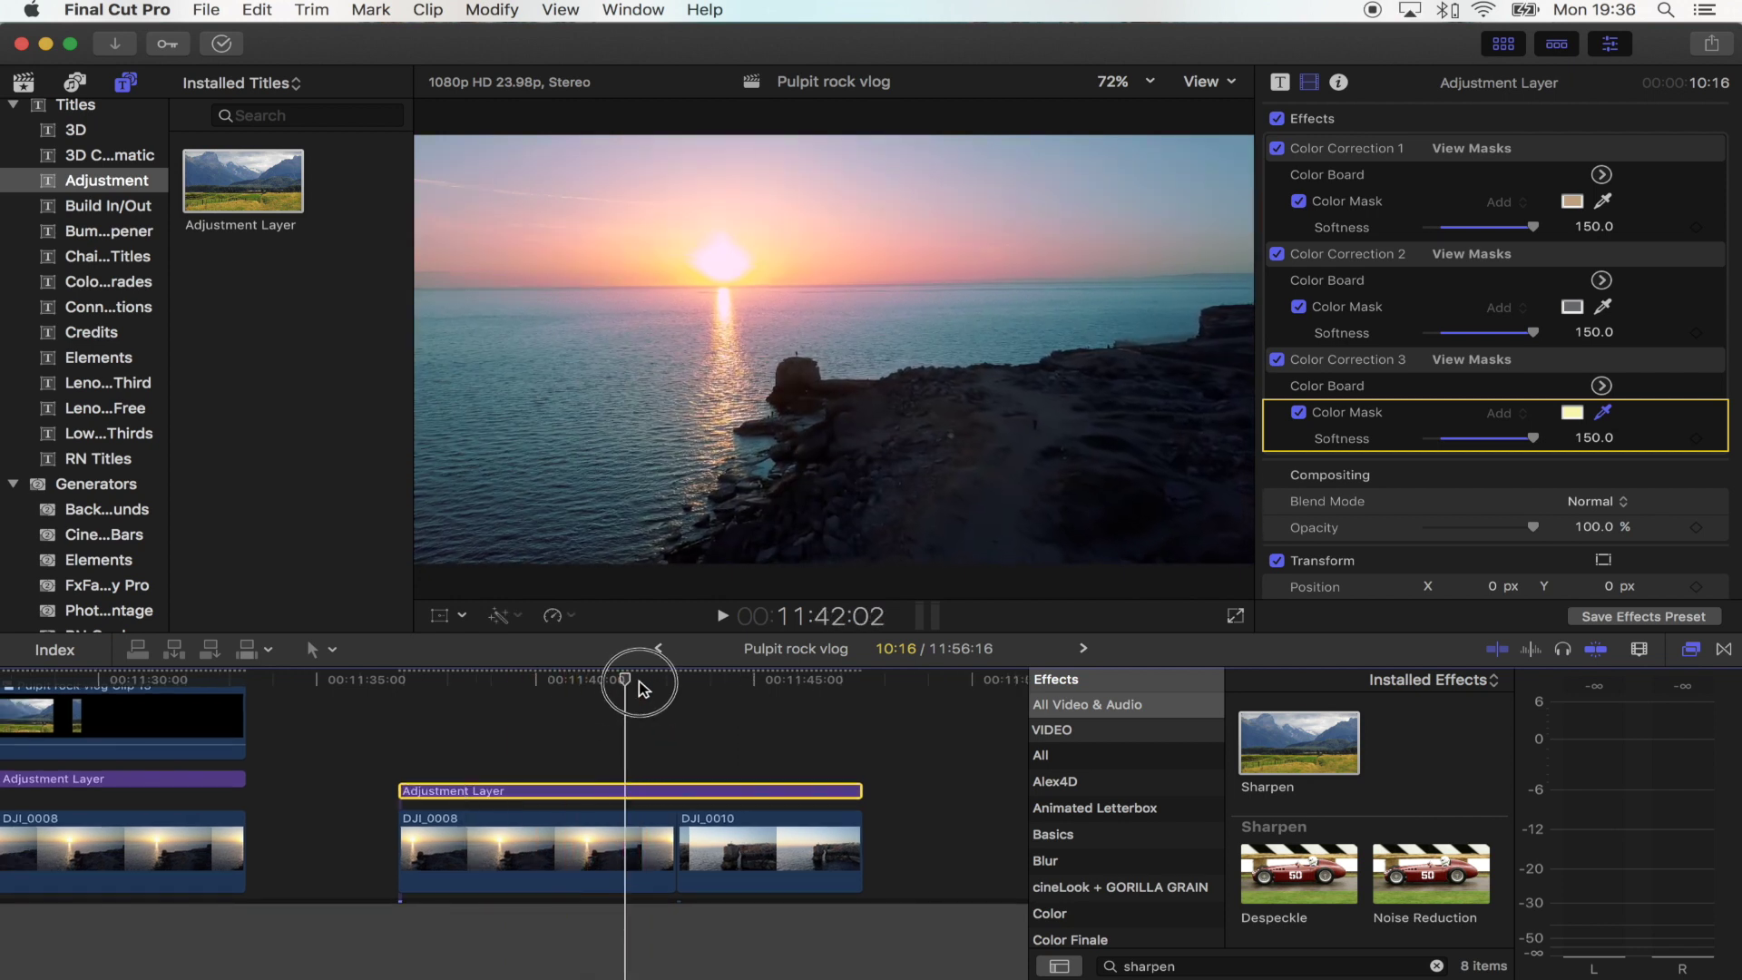
{"action": "left_click_drag", "start_coordinate": [640, 687], "coordinate": [696, 694]}
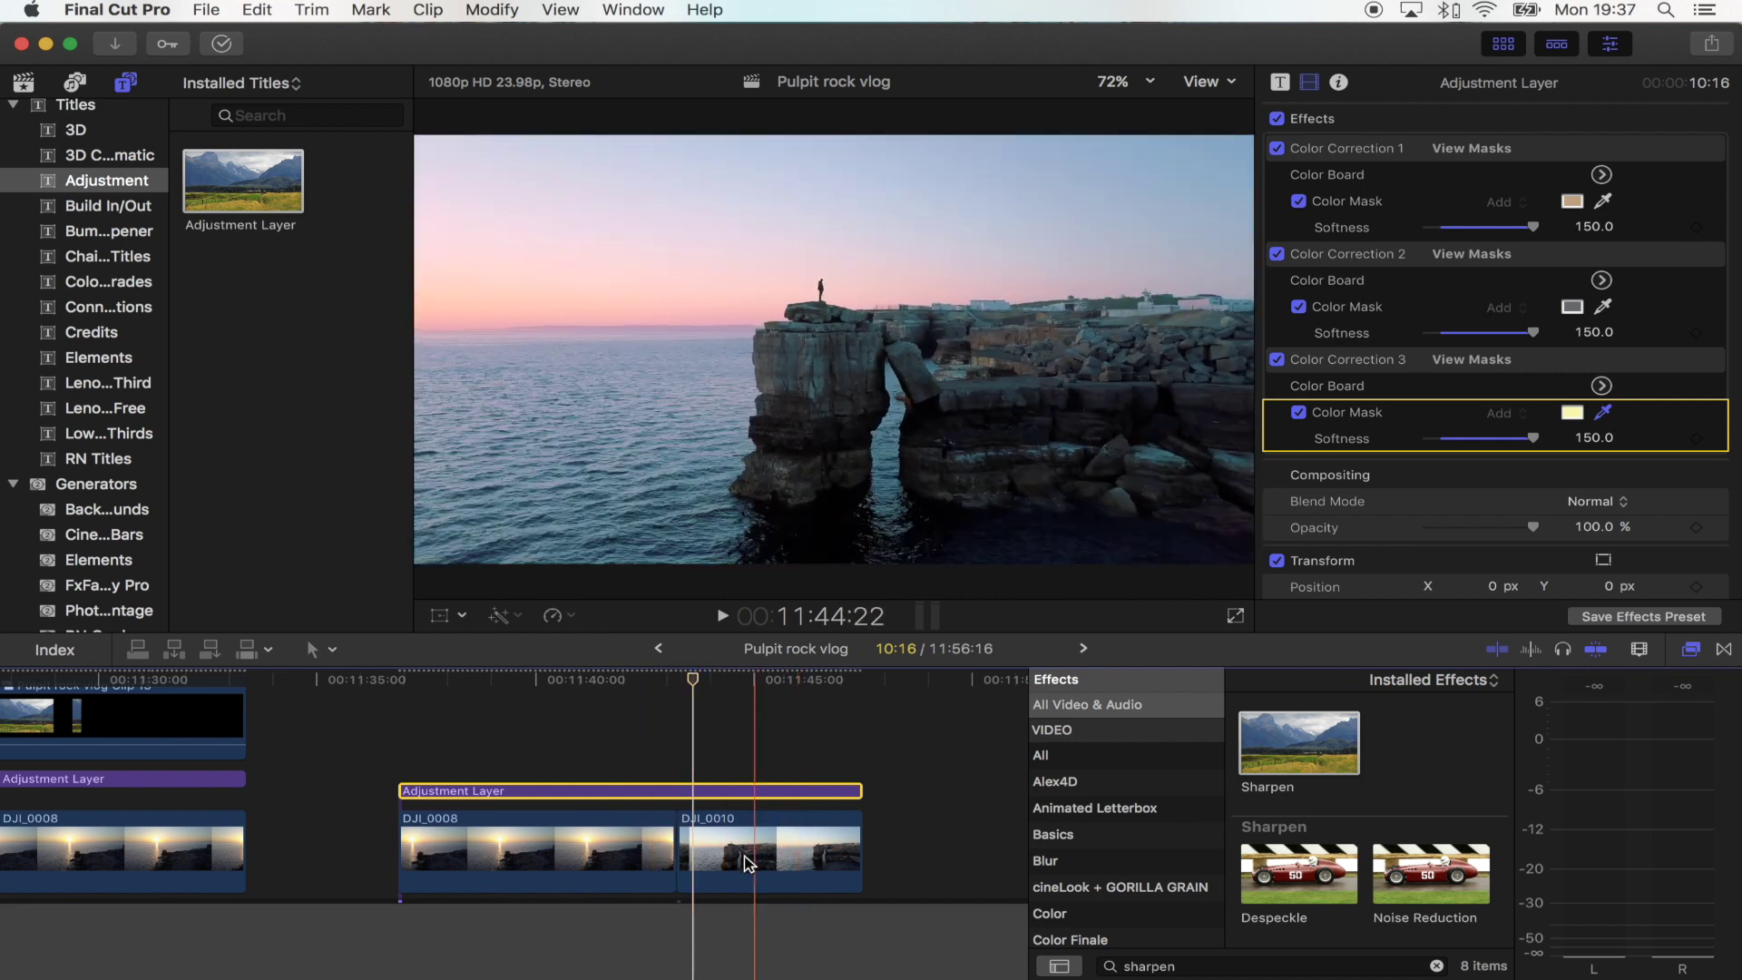
{"action": "left_click", "coordinate": [742, 853]}
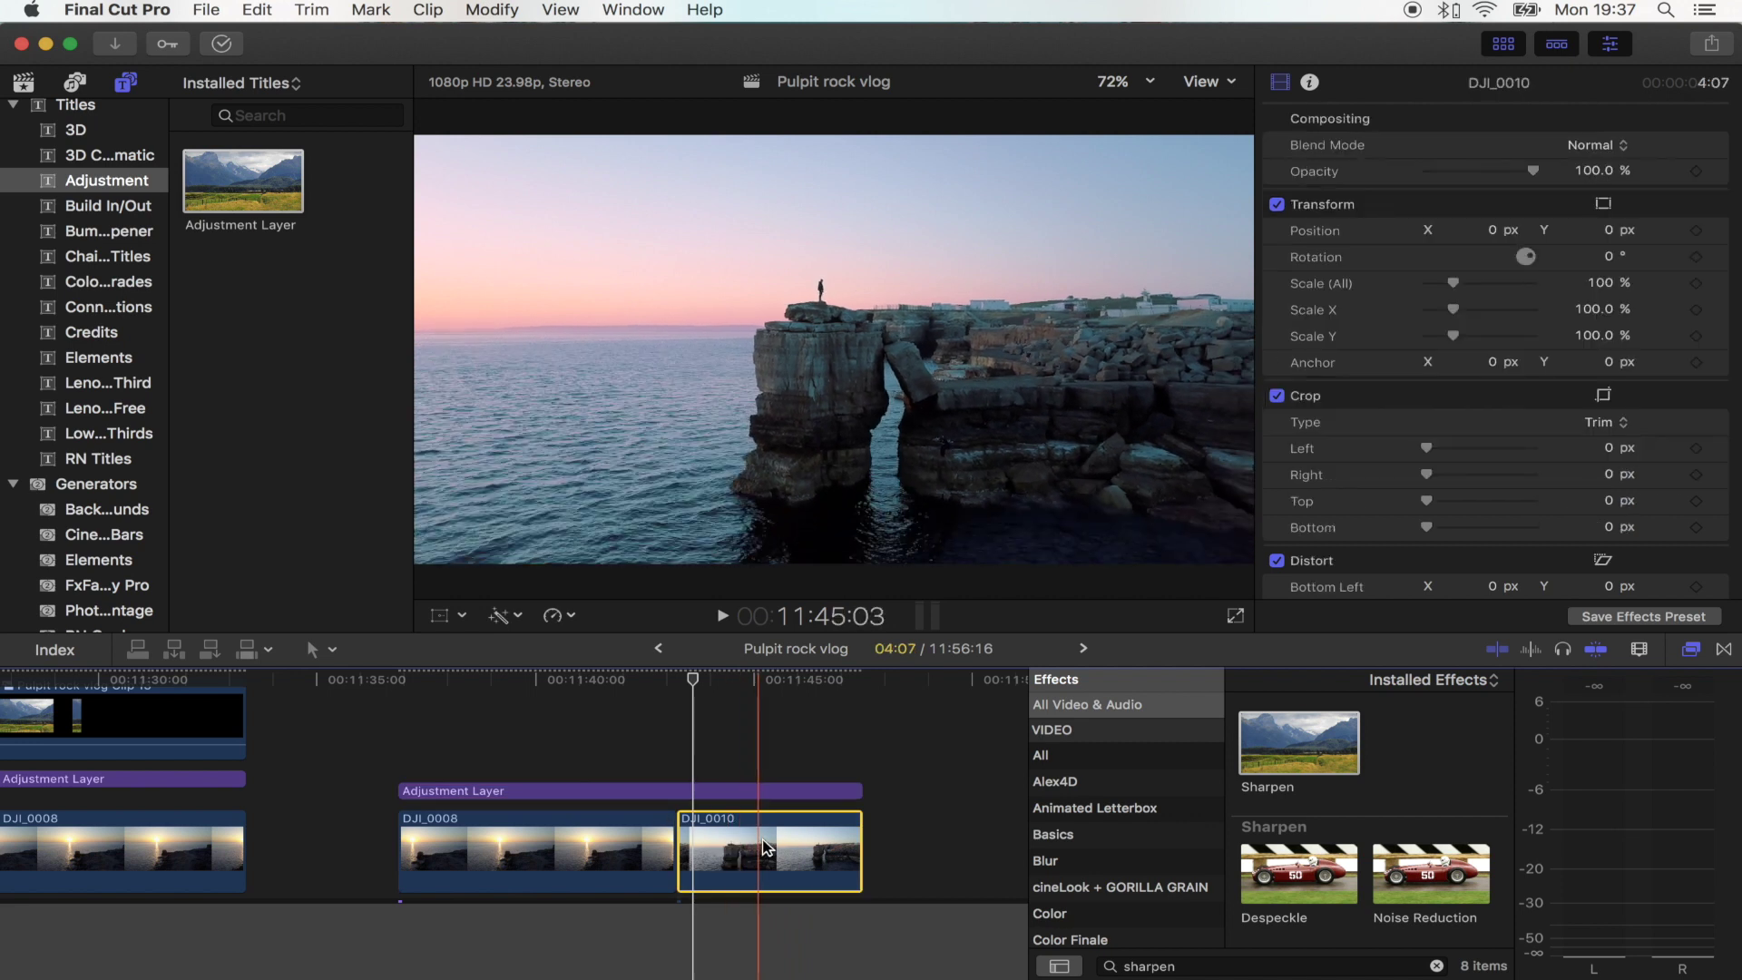
Step: Give DJI_0010 its own Color Correction 1 with exposure shadows lowered to -7%
{"action": "key", "text": "super+shift+a"}
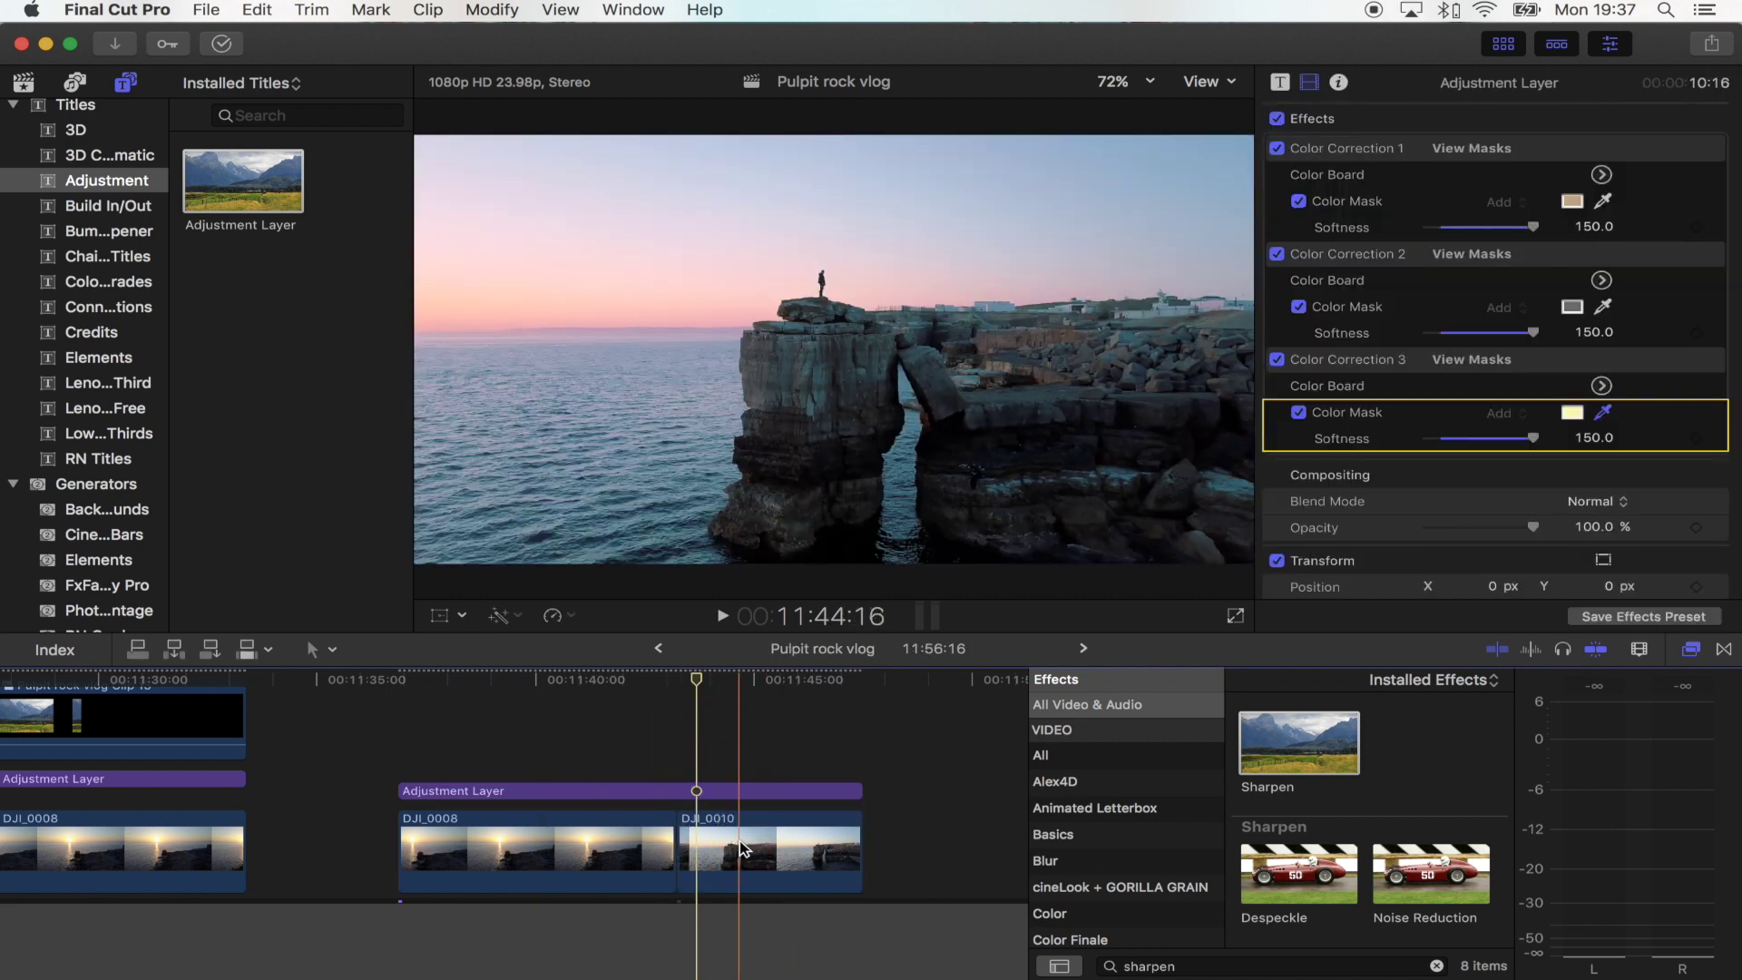
{"action": "left_click", "coordinate": [742, 851]}
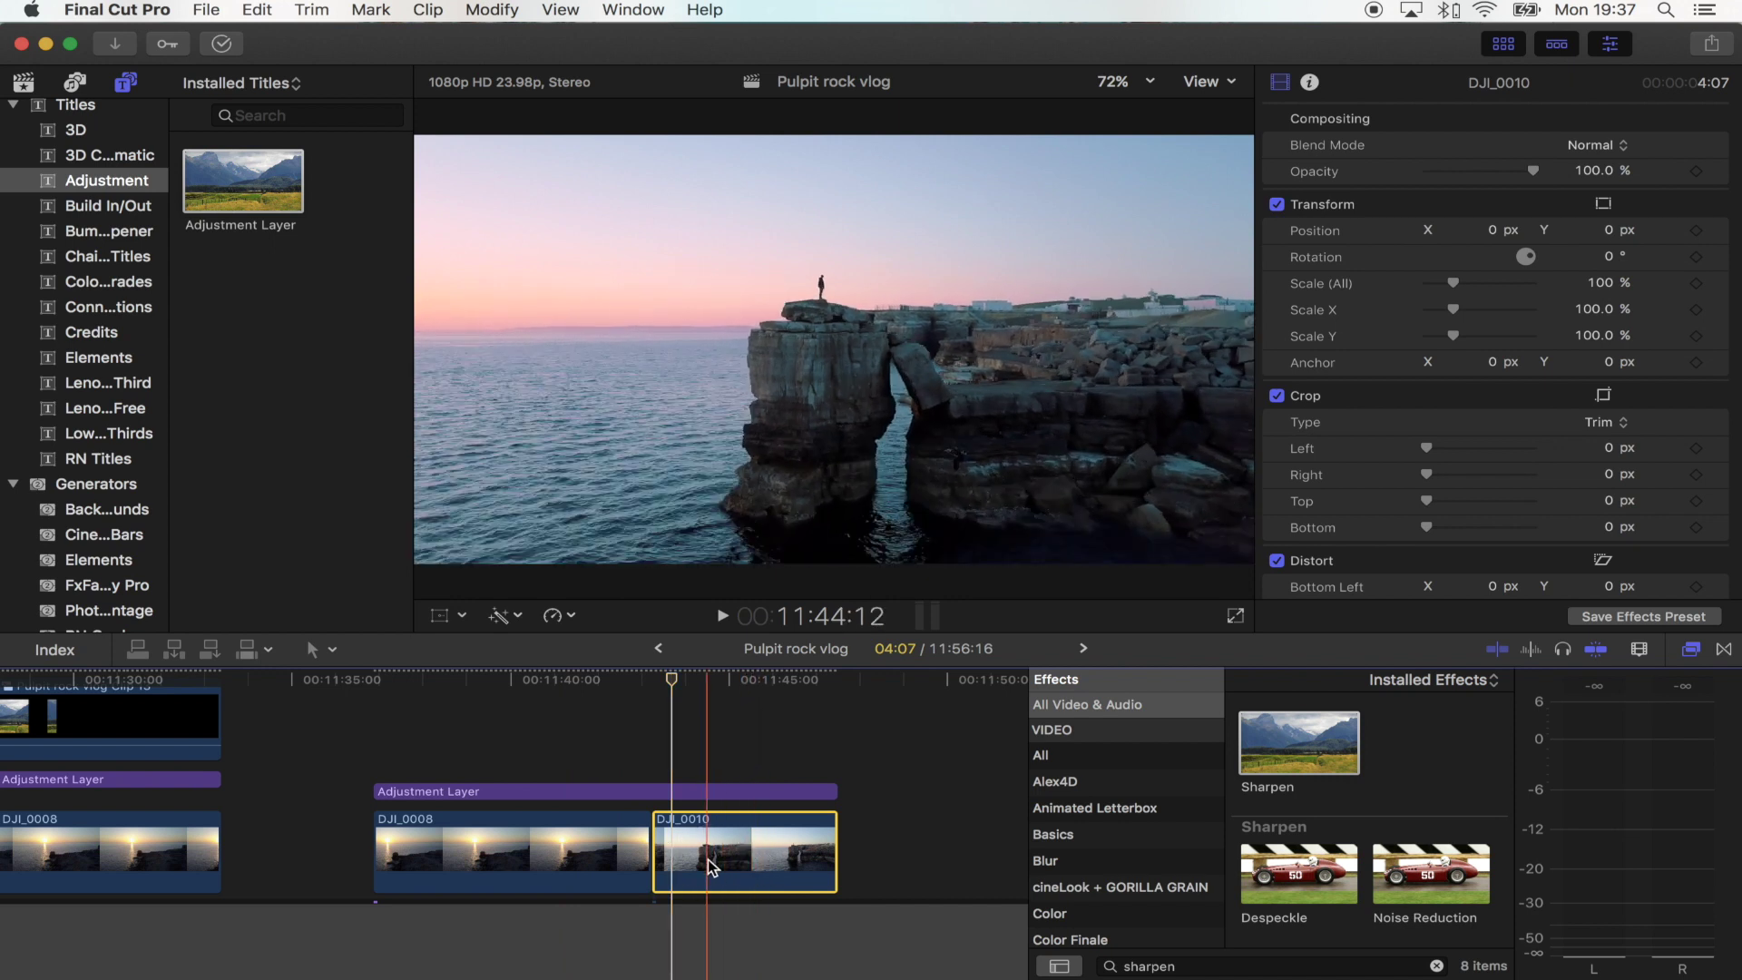
{"action": "key", "text": "super+6"}
{"action": "left_click", "coordinate": [1626, 115]}
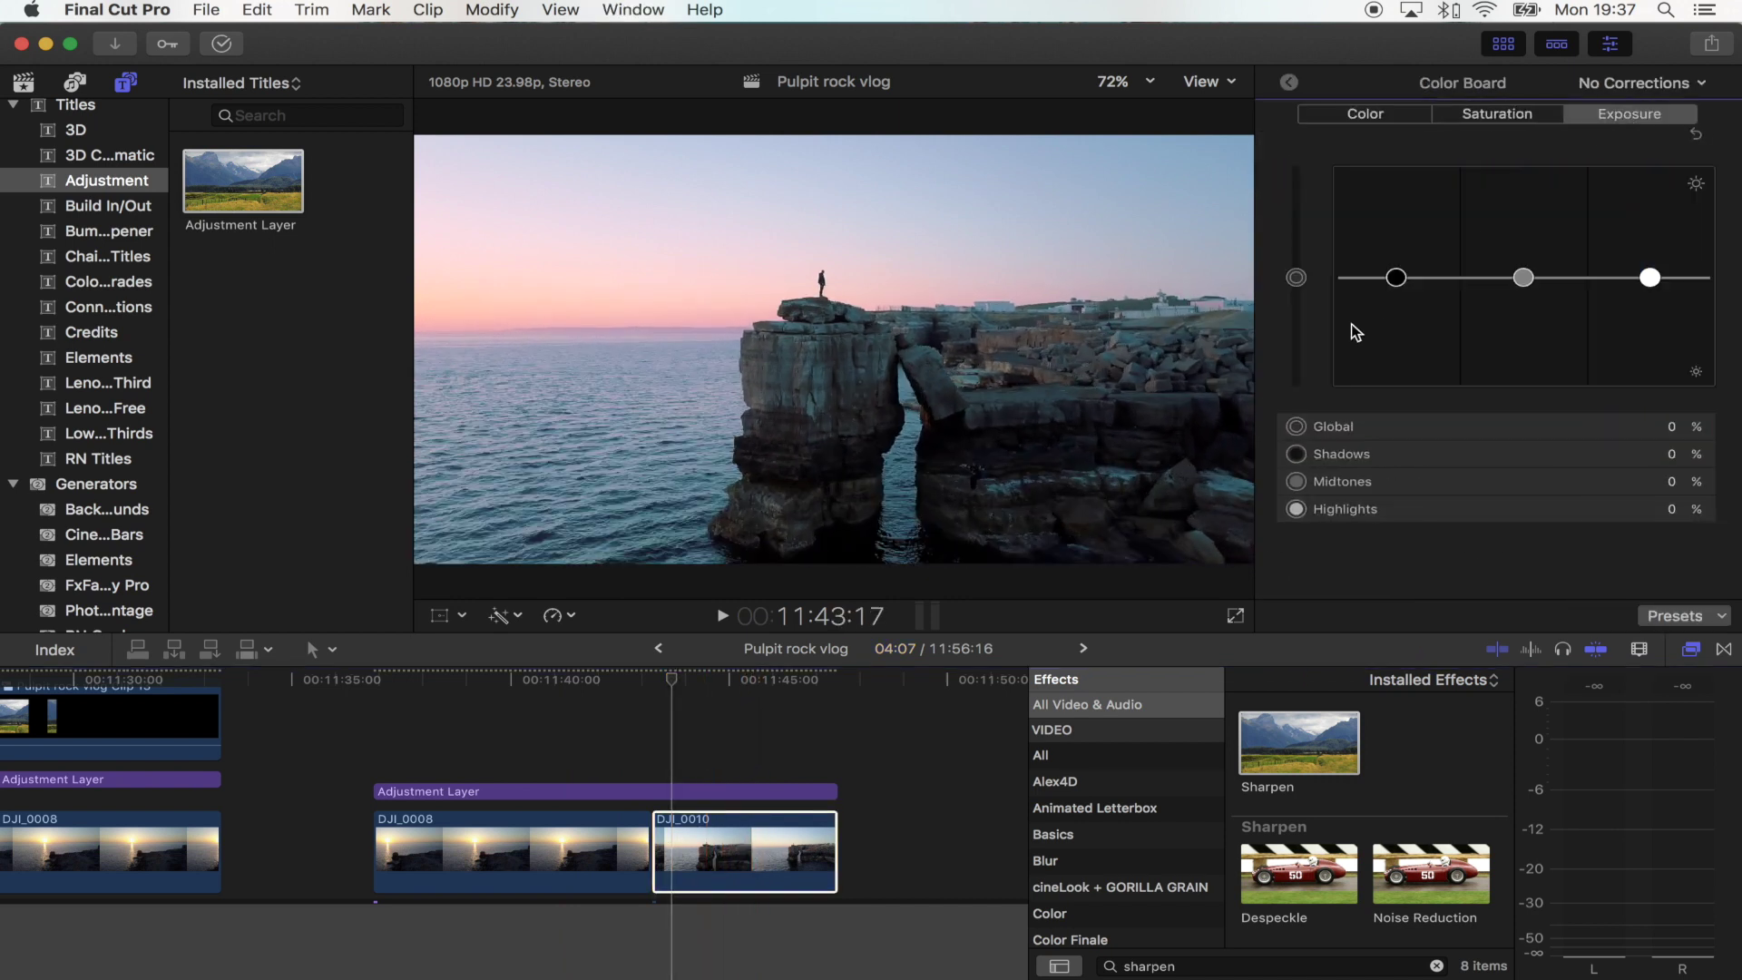
{"action": "left_click_drag", "start_coordinate": [1396, 277], "coordinate": [1394, 291]}
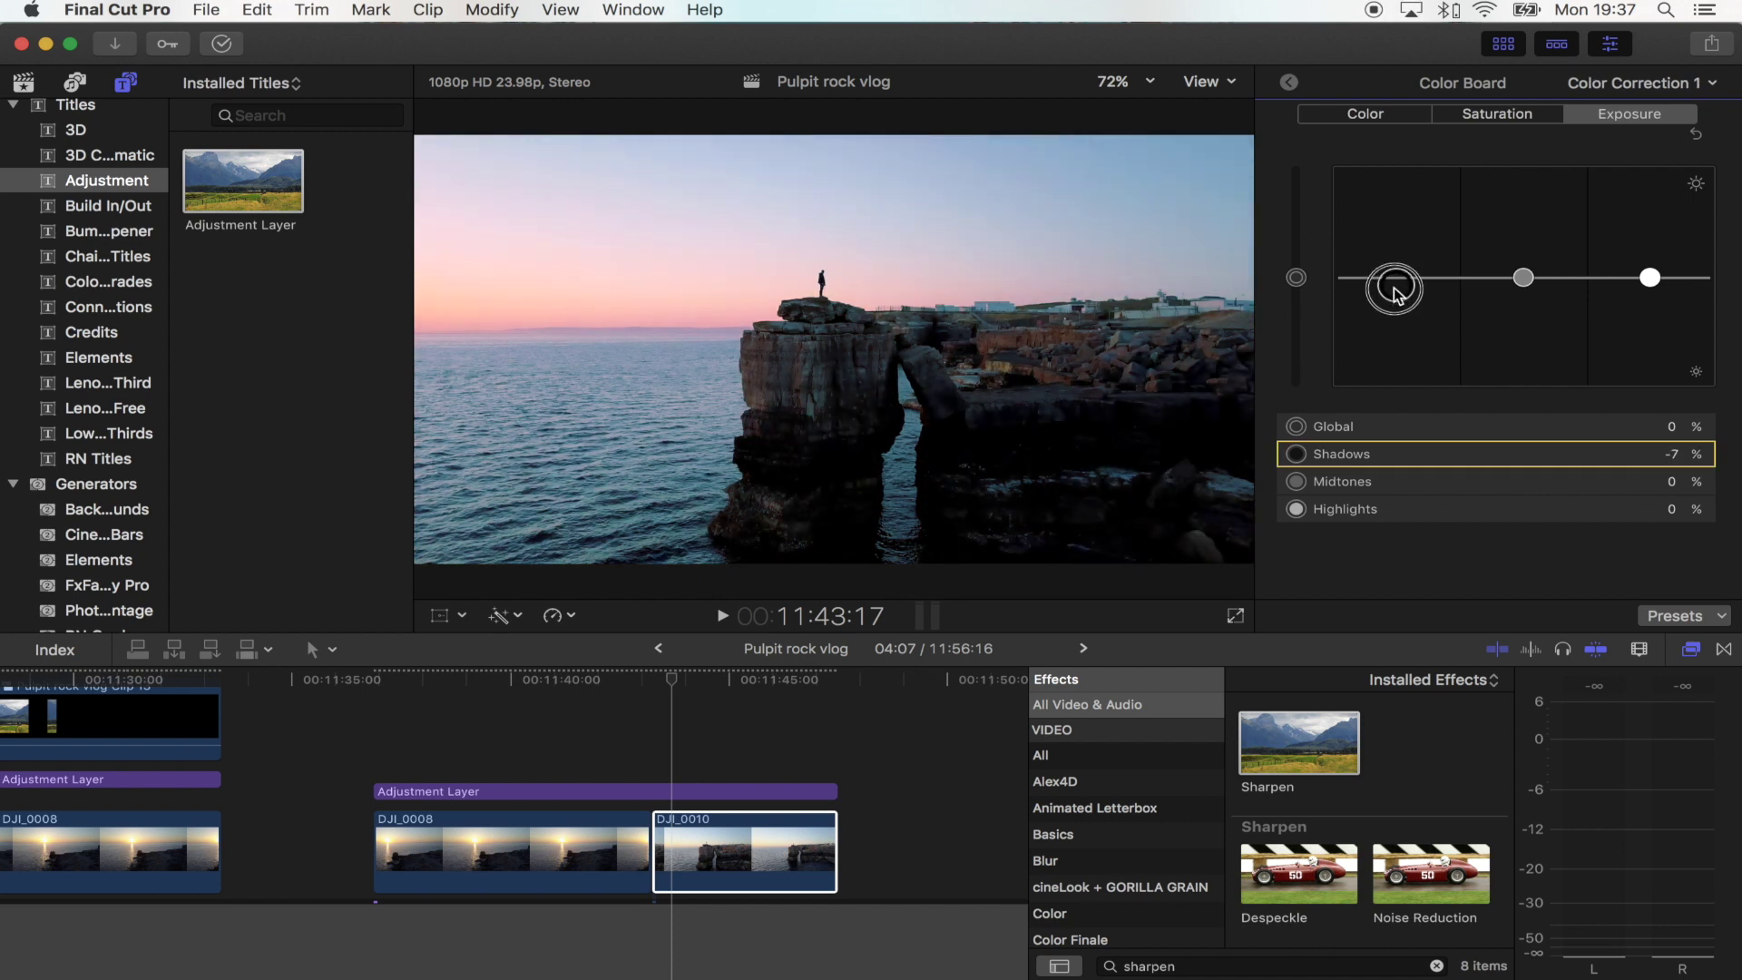
{"action": "left_click", "coordinate": [1650, 279]}
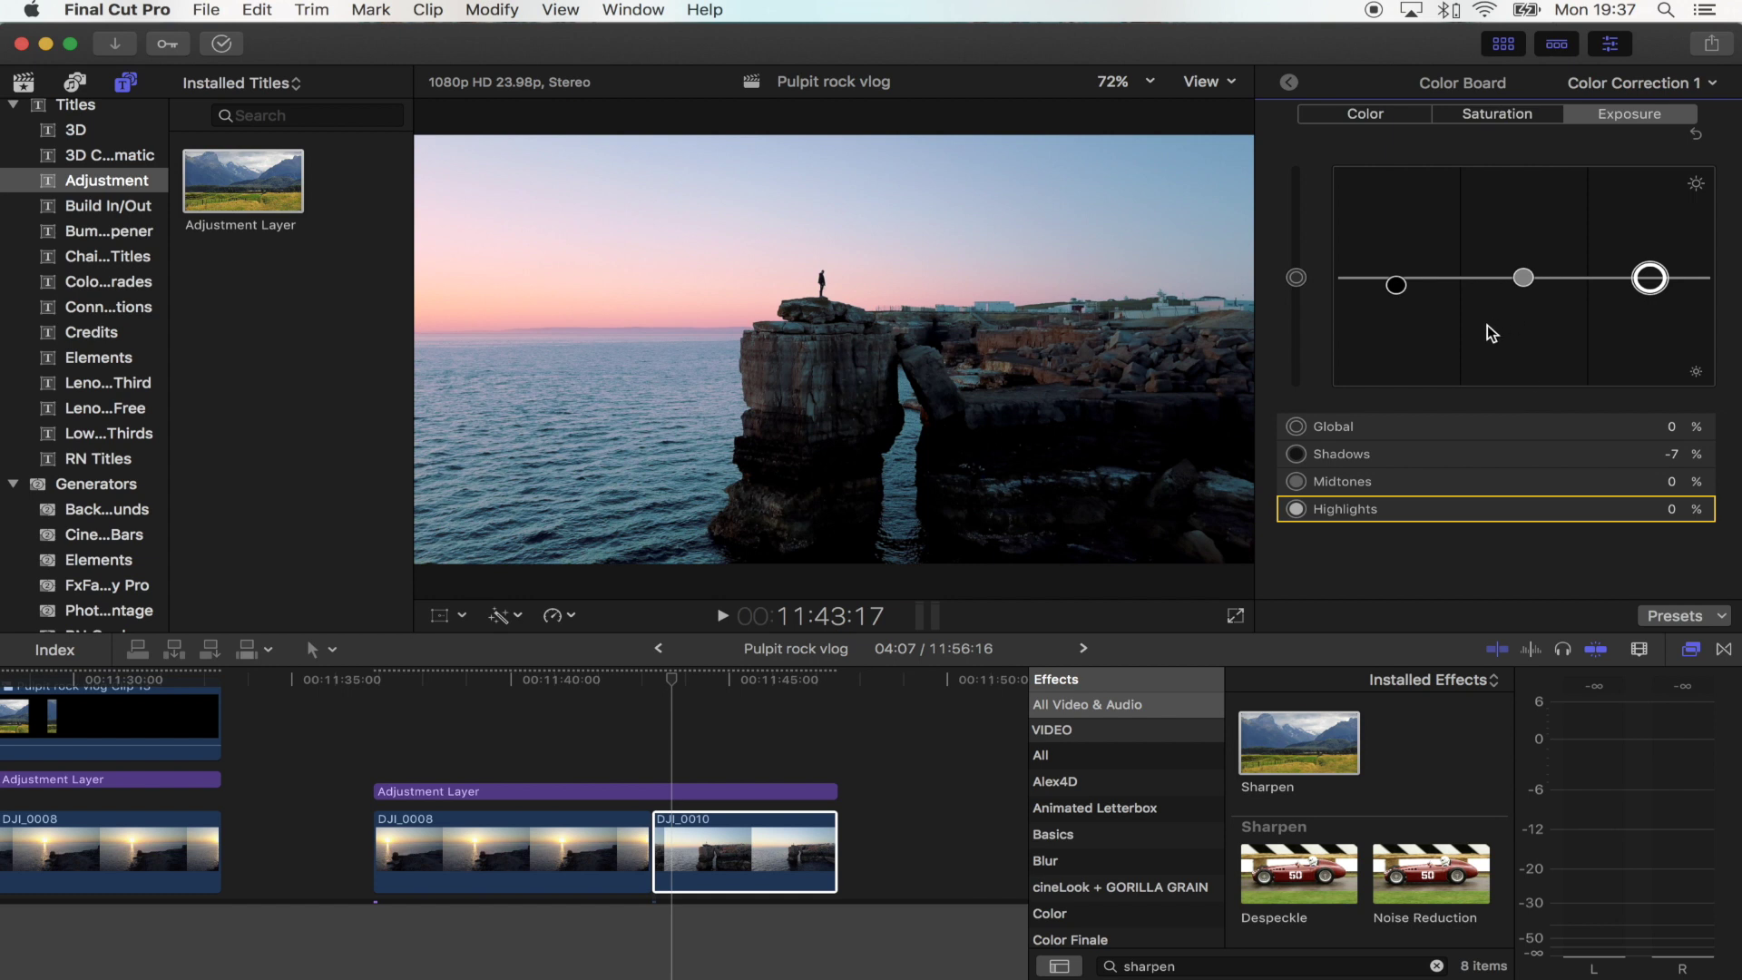
{"action": "left_click", "coordinate": [1290, 83]}
Step: Toggle DJI_0010's shadow correction off and on, then select the Adjustment Layer clip
{"action": "left_click", "coordinate": [689, 767]}
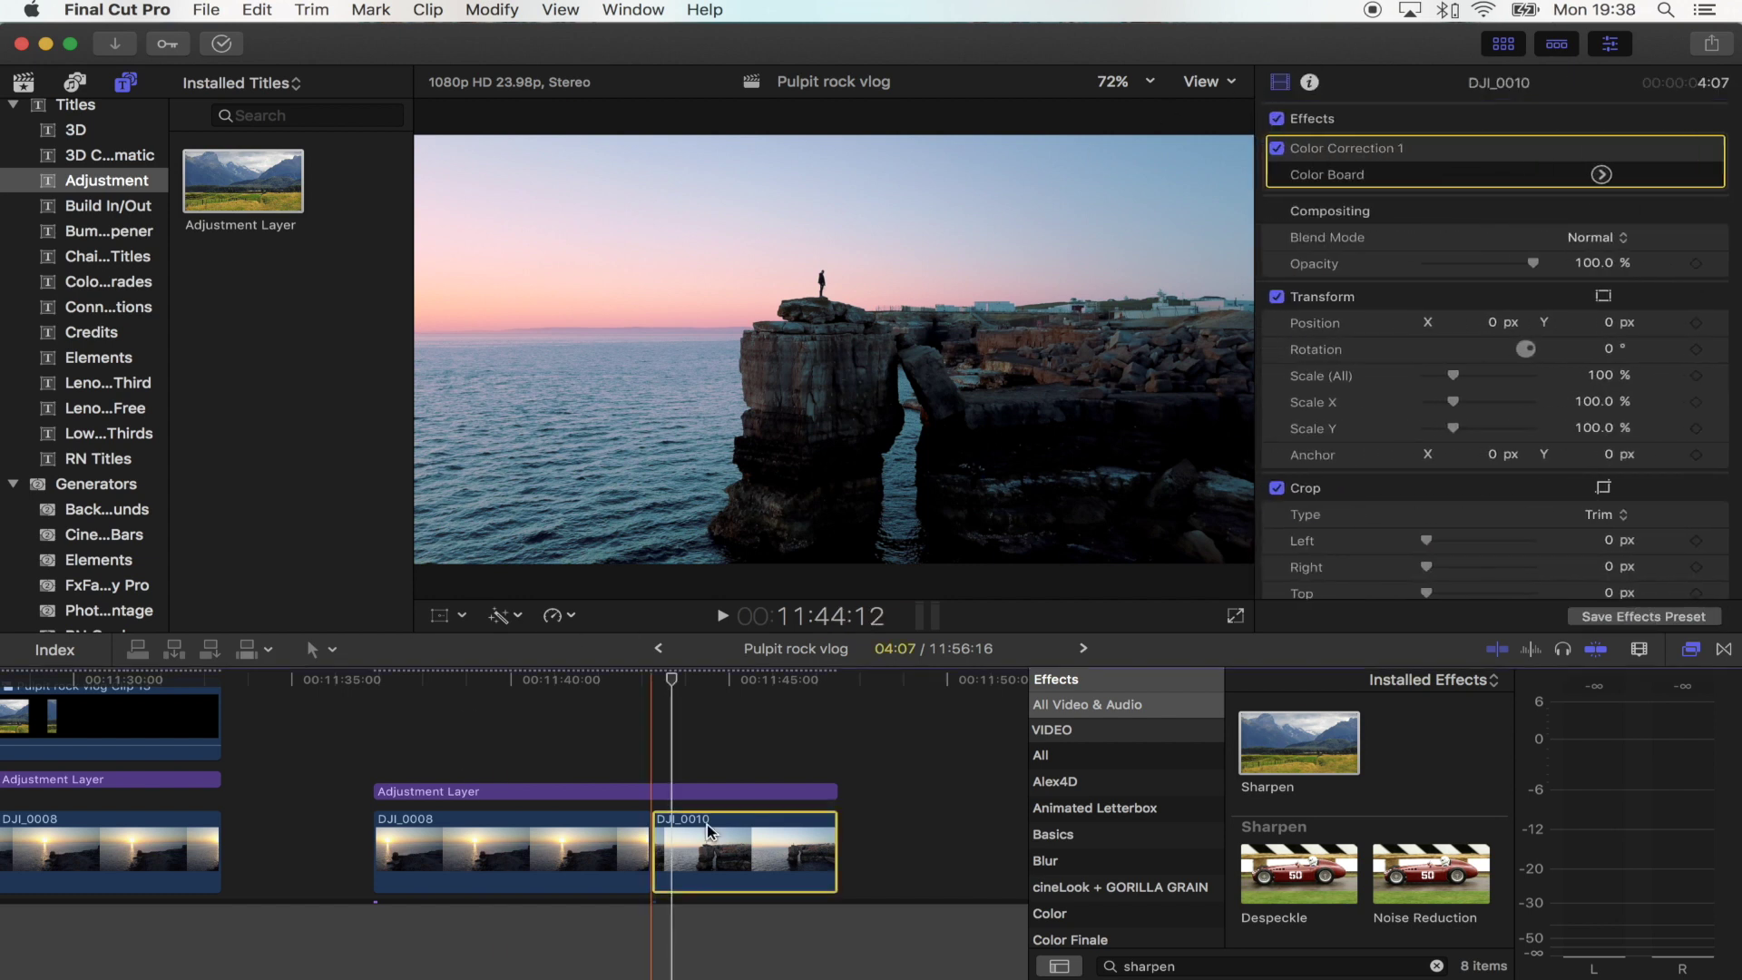
{"action": "left_click", "coordinate": [726, 862]}
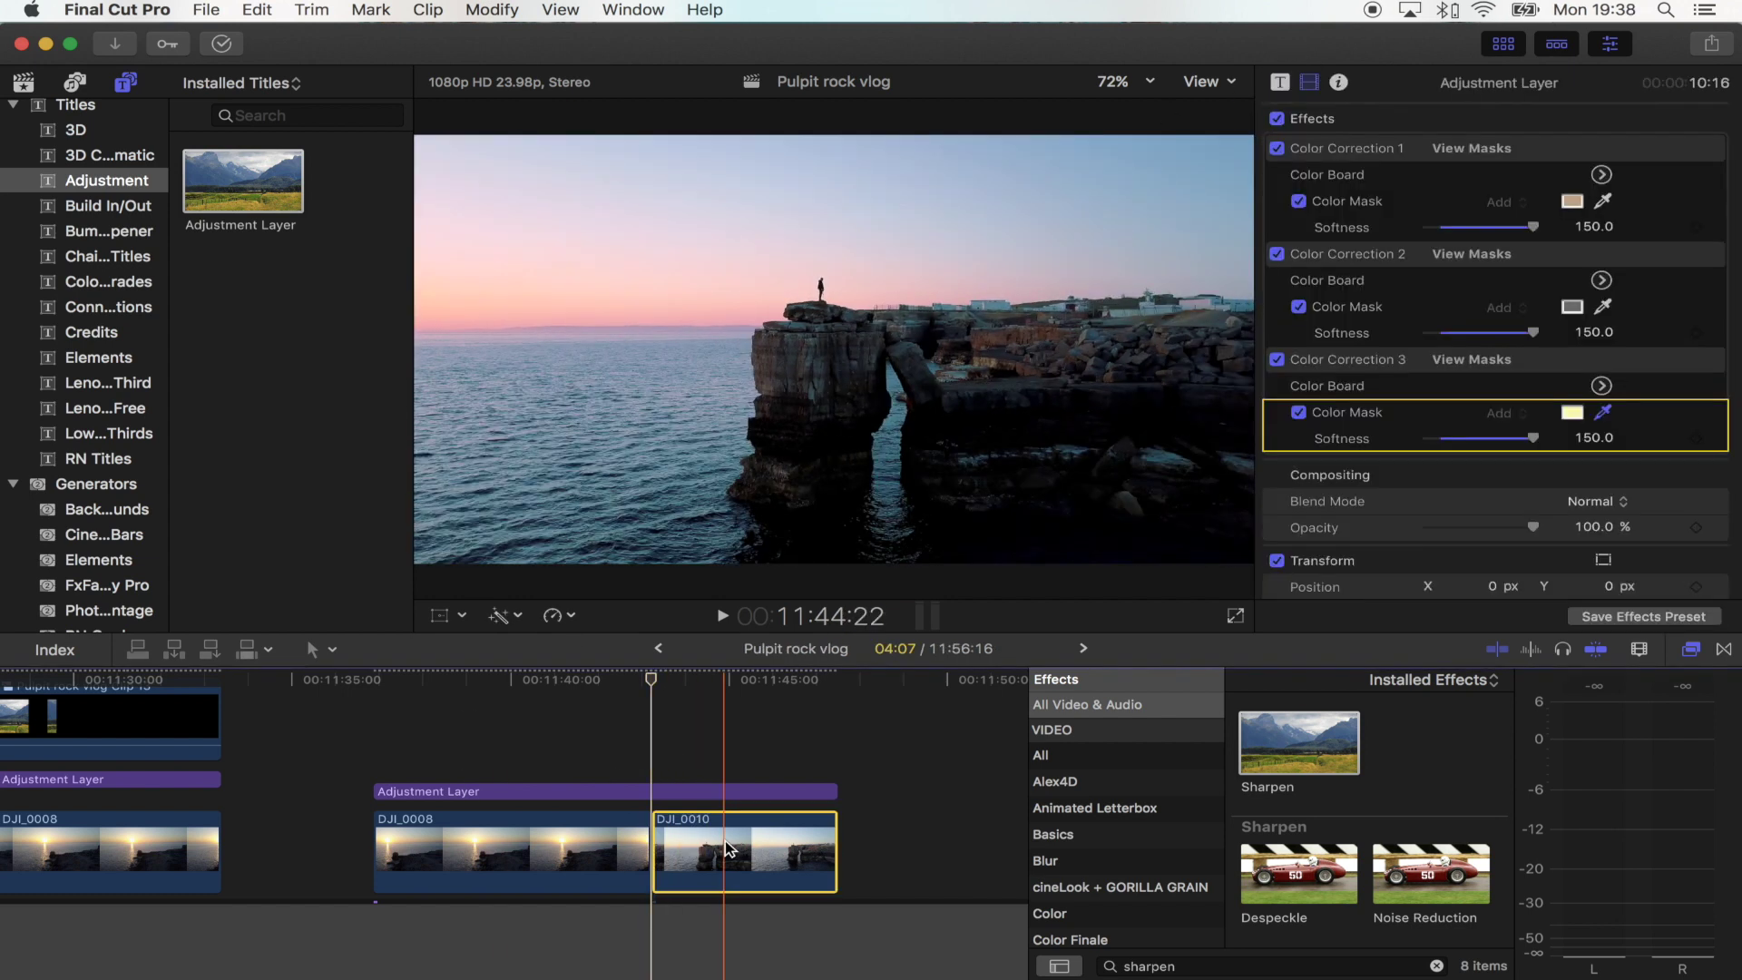
{"action": "key", "text": "Delete"}
{"action": "key", "text": "Delete"}
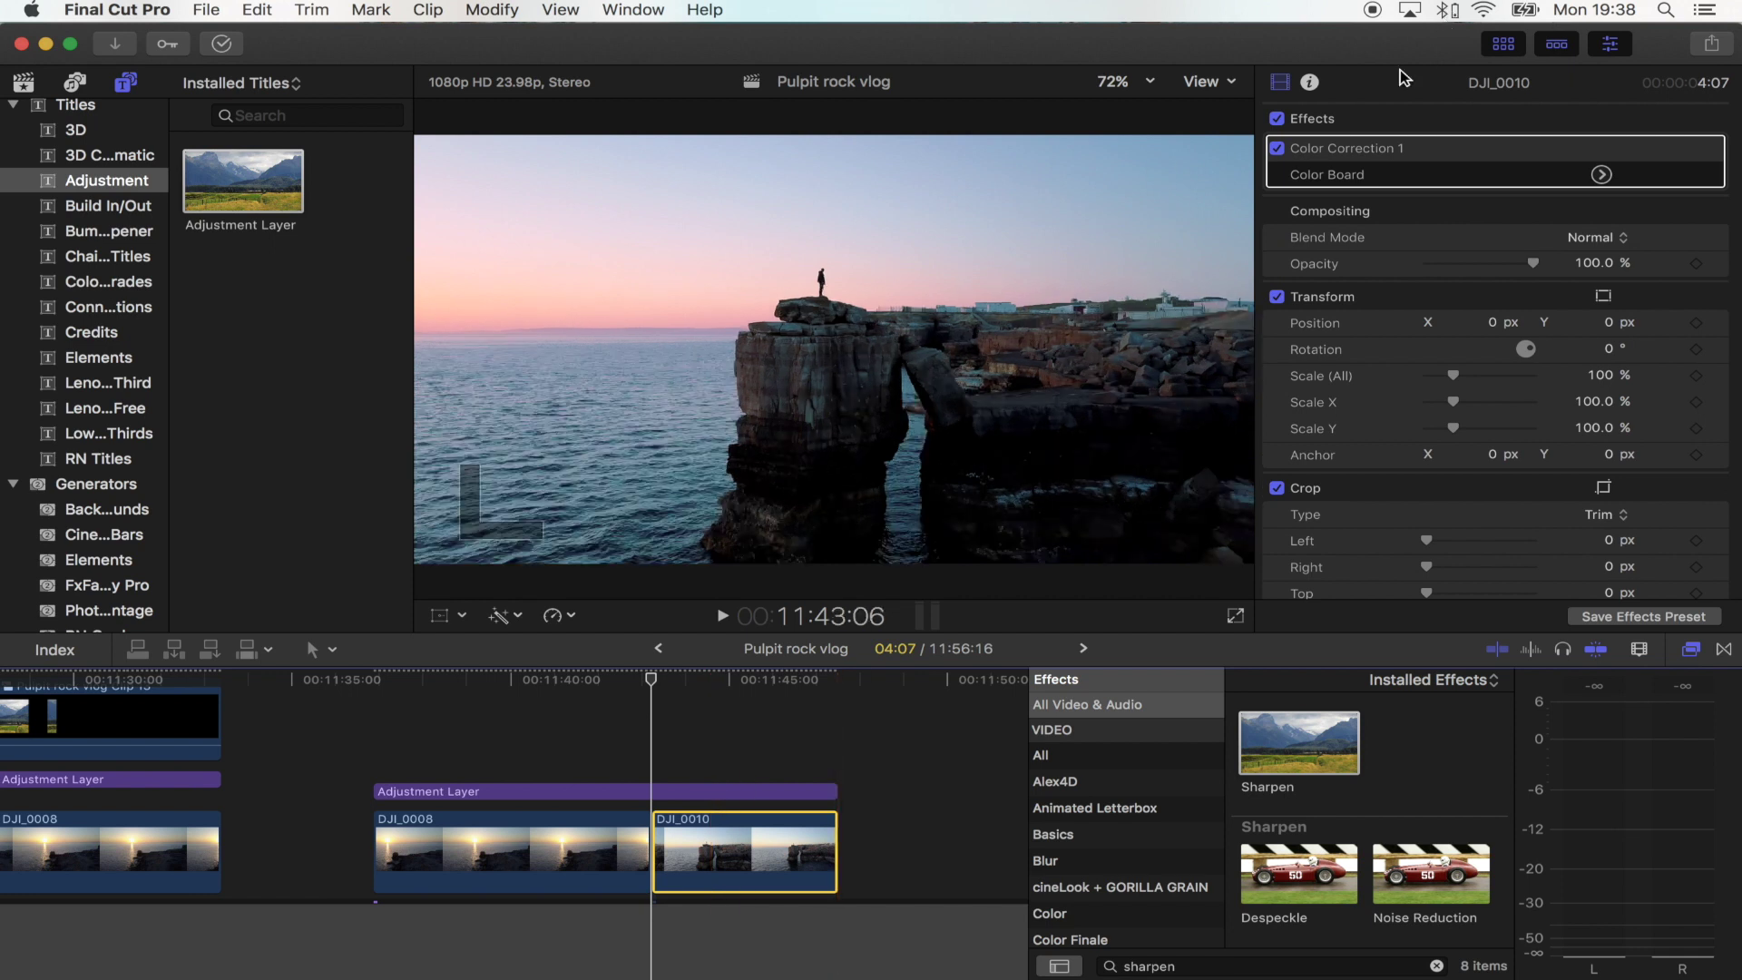
{"action": "left_click", "coordinate": [1277, 148]}
{"action": "left_click", "coordinate": [1278, 148]}
{"action": "left_click", "coordinate": [580, 791]}
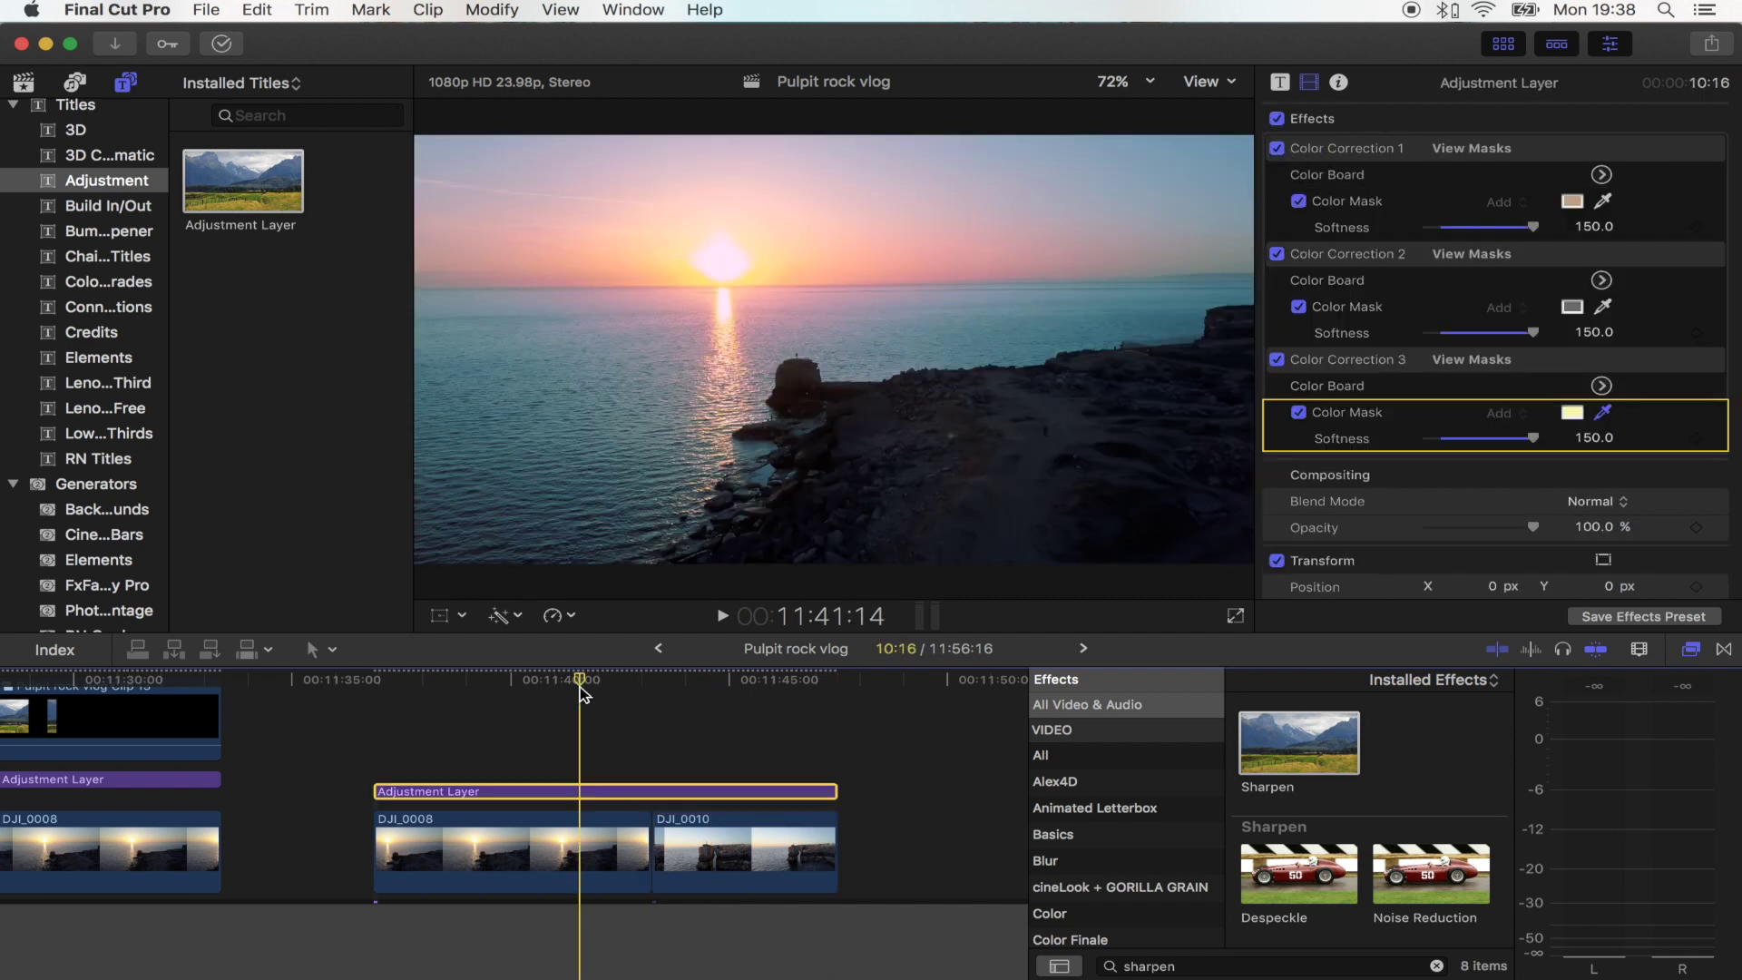